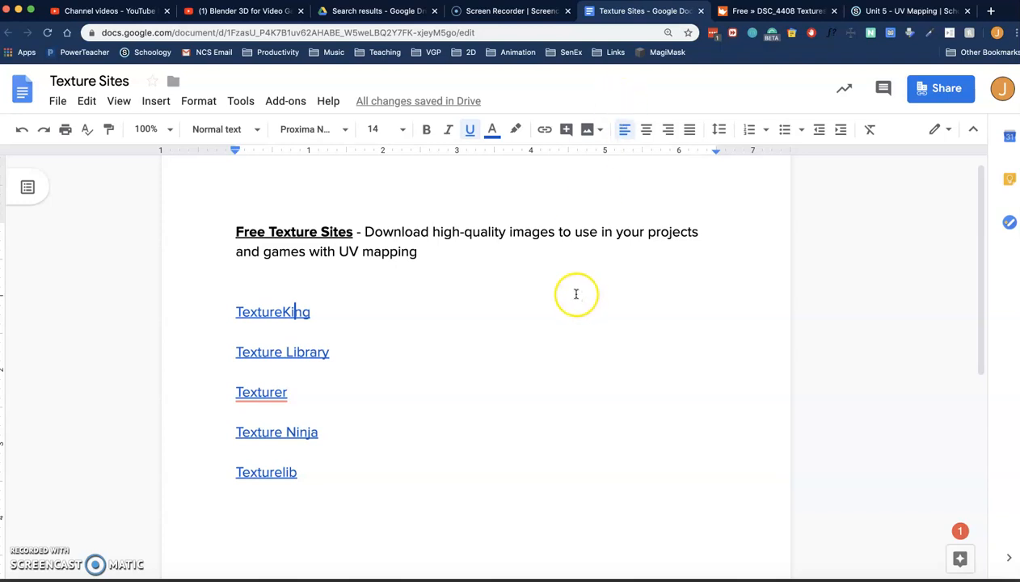
Switch to the TextureKing page and open the full-size version of the rusty metal texture DSC_4408
click(566, 272)
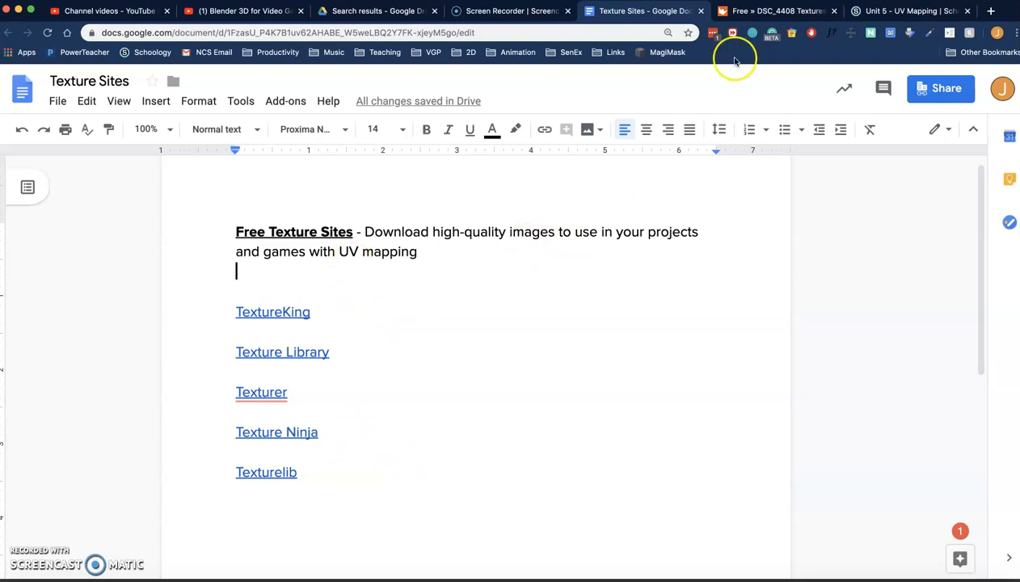
click(772, 11)
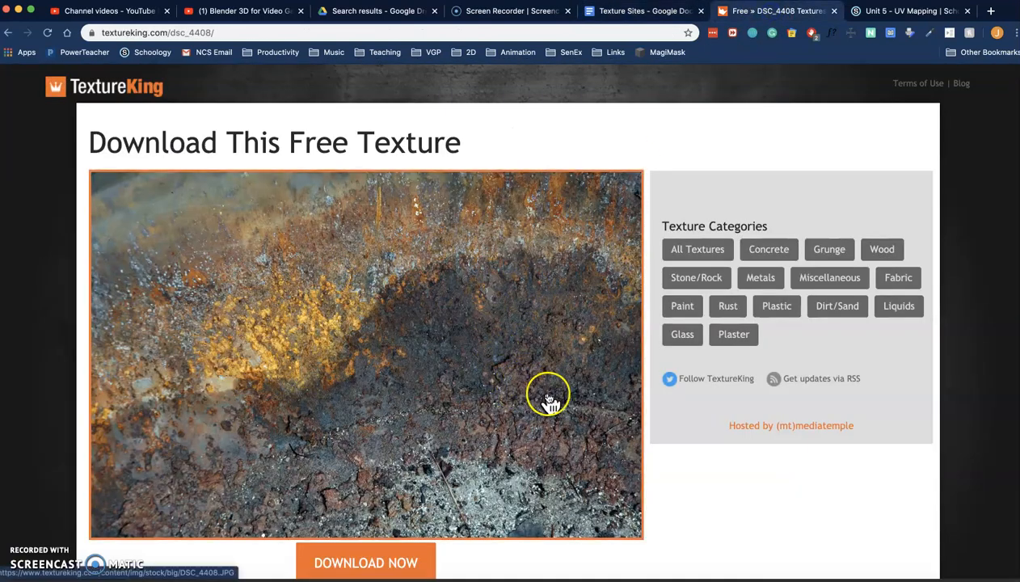
scroll(563, 420, down, 1)
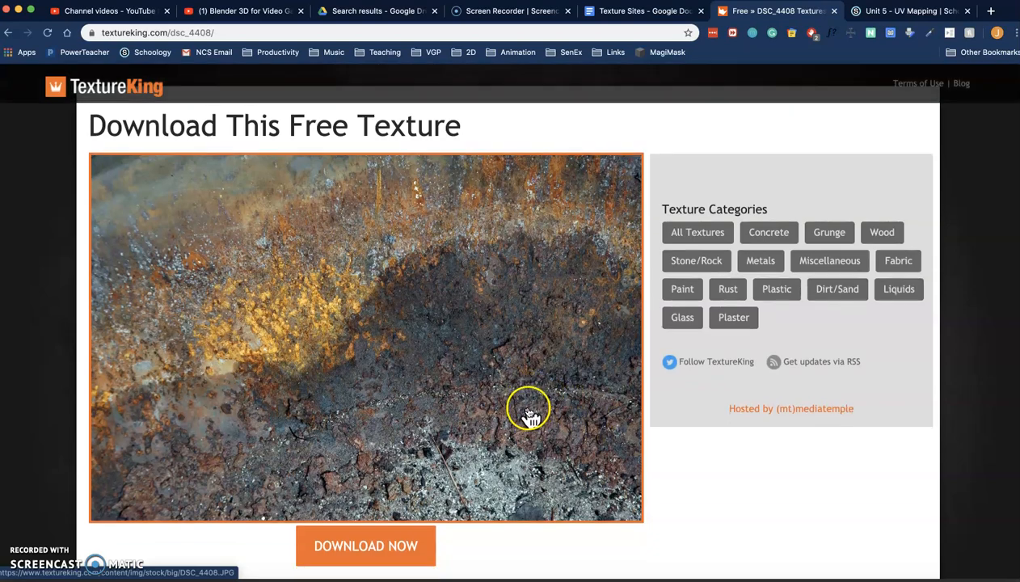
click(393, 548)
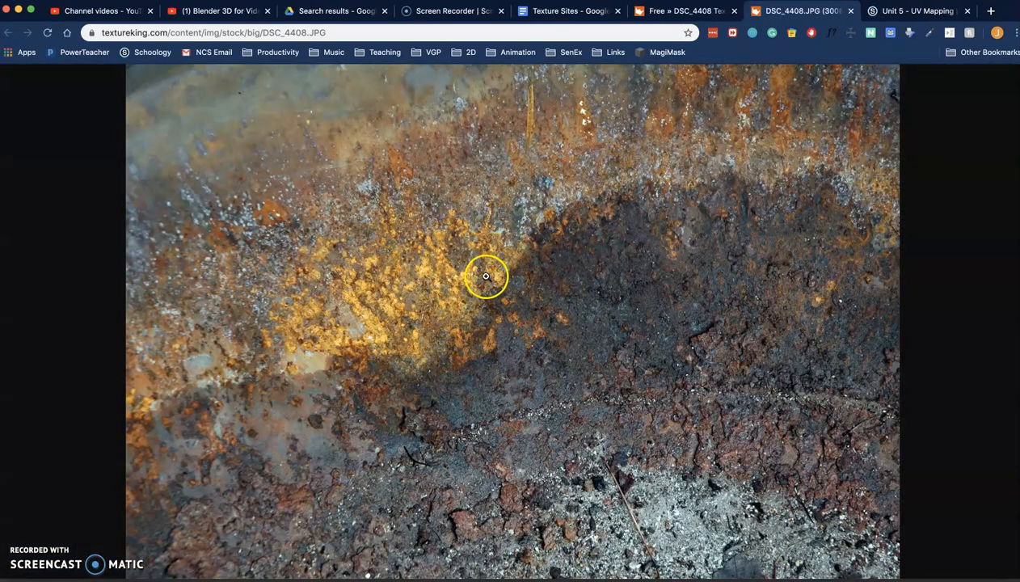
Save the texture image as Metal1.jpeg in the TexSheet folder
right_click(463, 251)
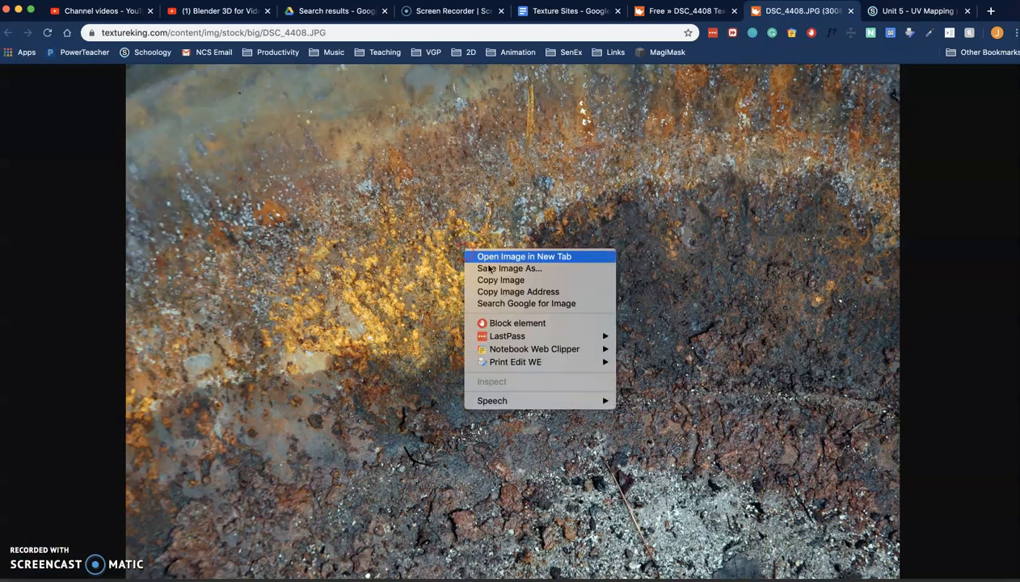
click(487, 265)
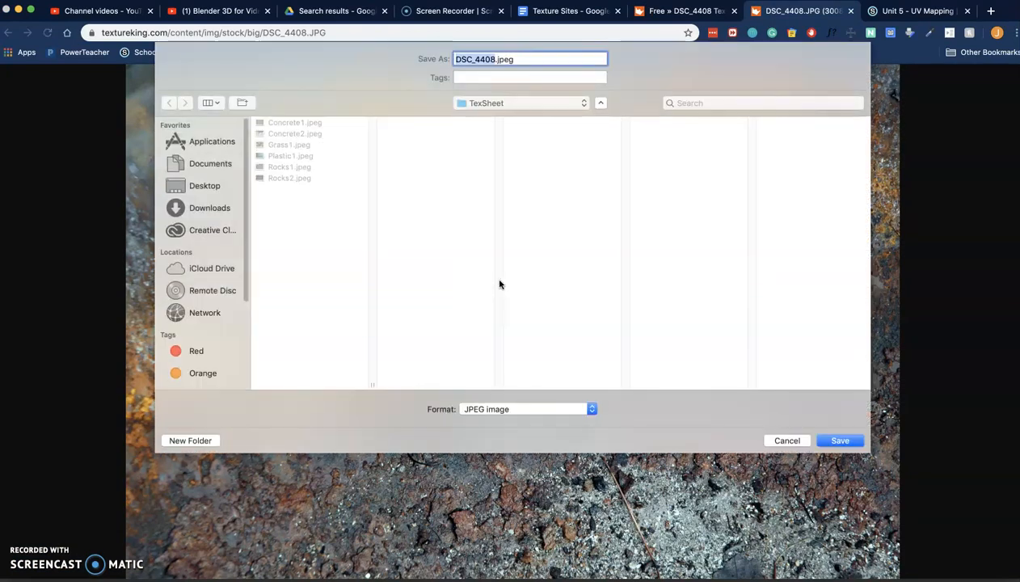
text(Metal1)
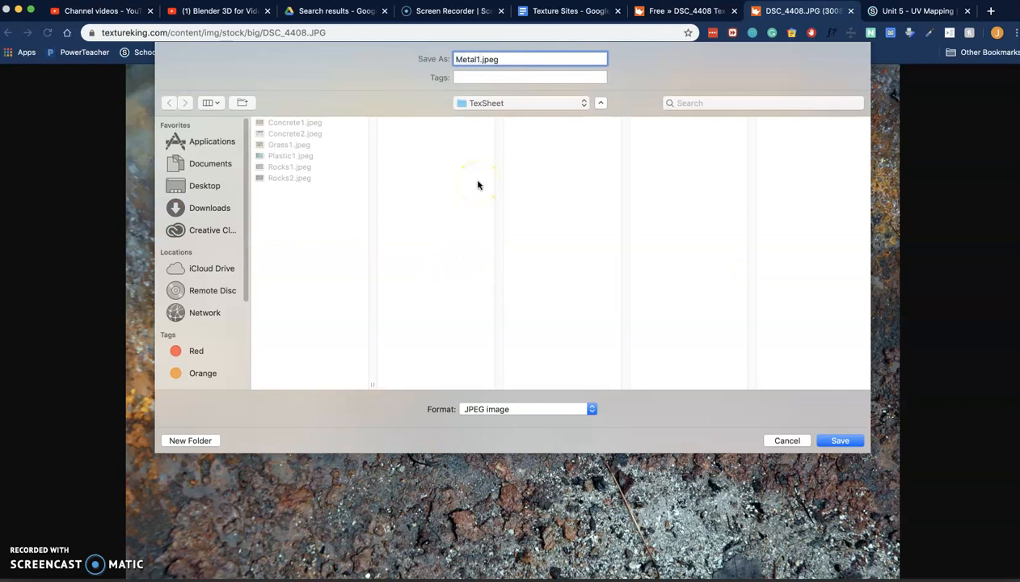
click(836, 441)
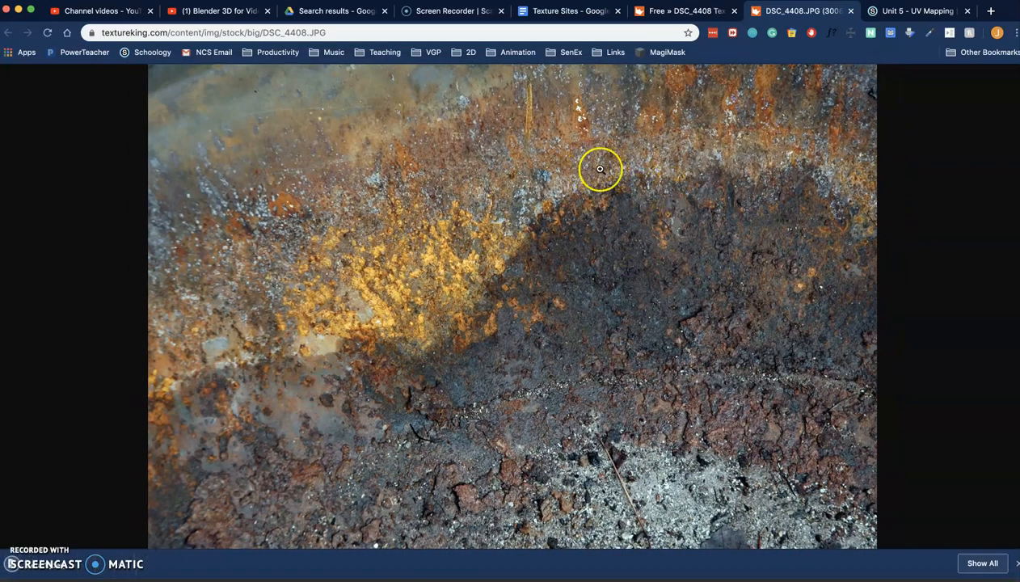
Put the browser away and open the TexSheet folder on the Desktop in Finder
click(19, 10)
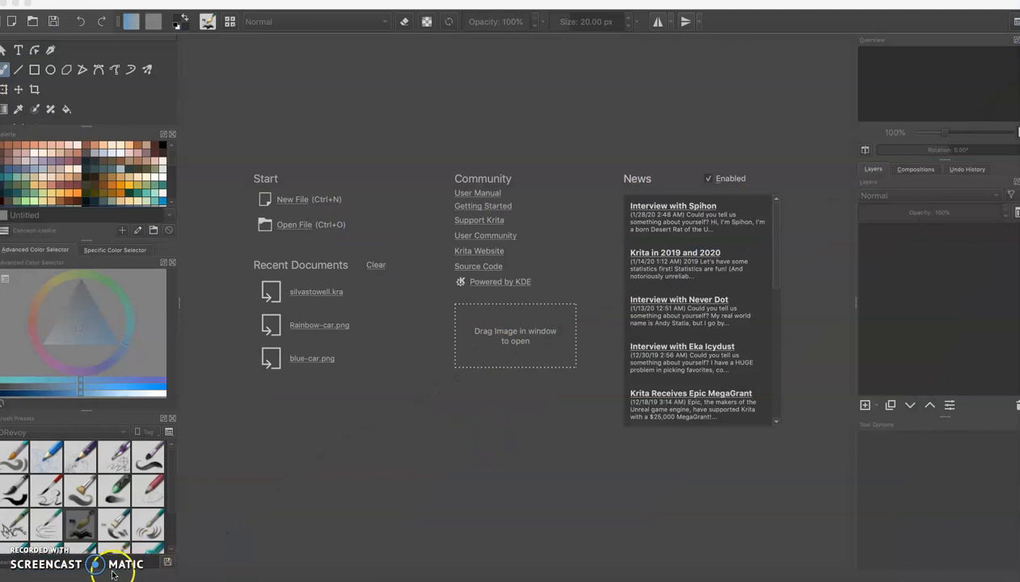
click(37, 578)
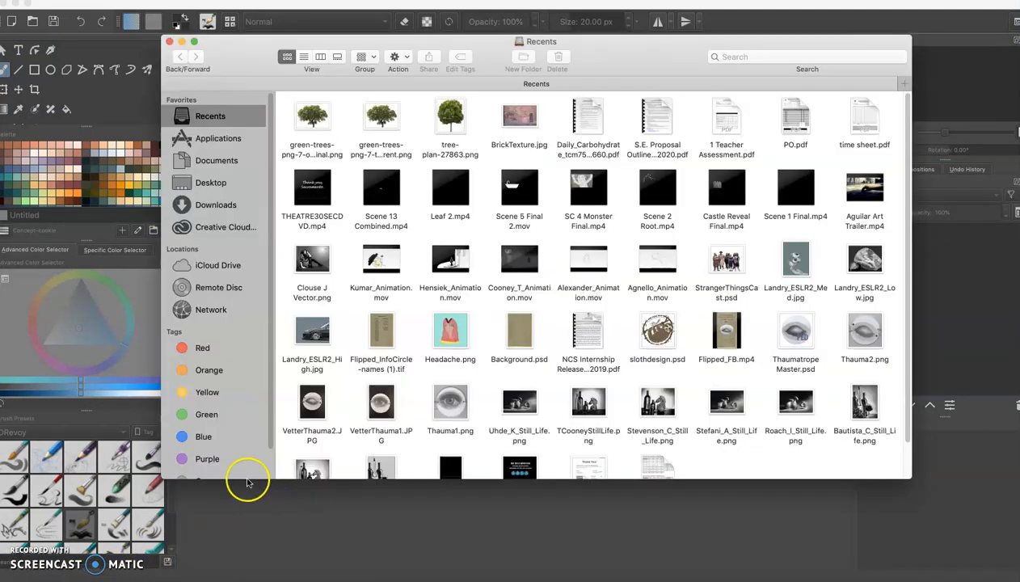
click(211, 183)
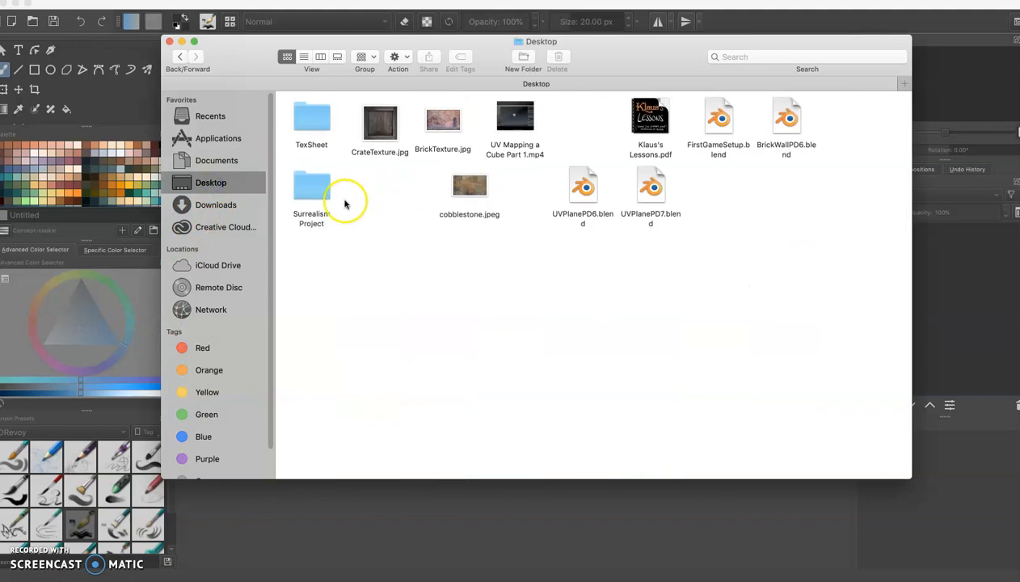
double_click(303, 113)
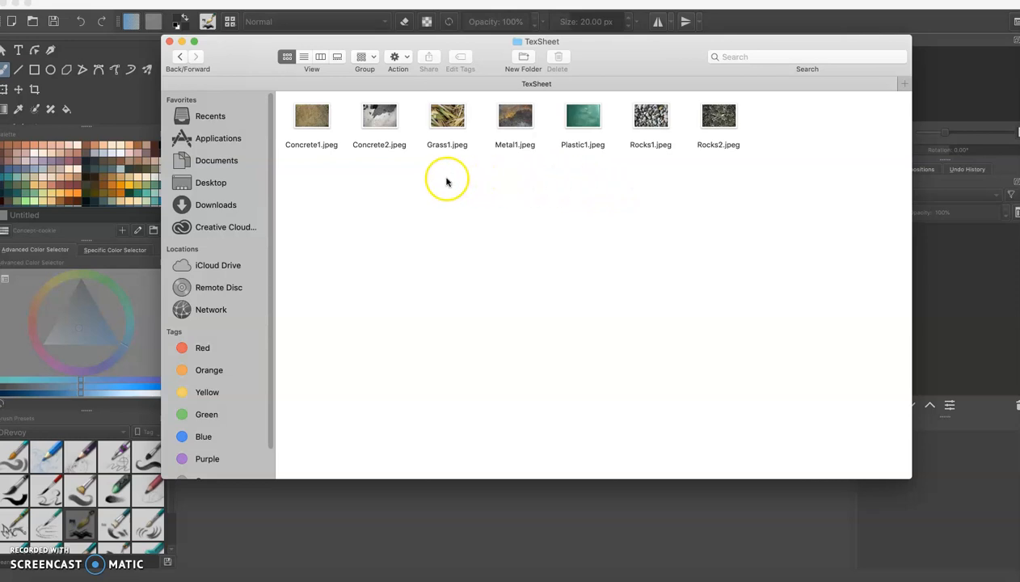
Move Concrete2.jpeg to the trash
click(370, 114)
right_click(371, 113)
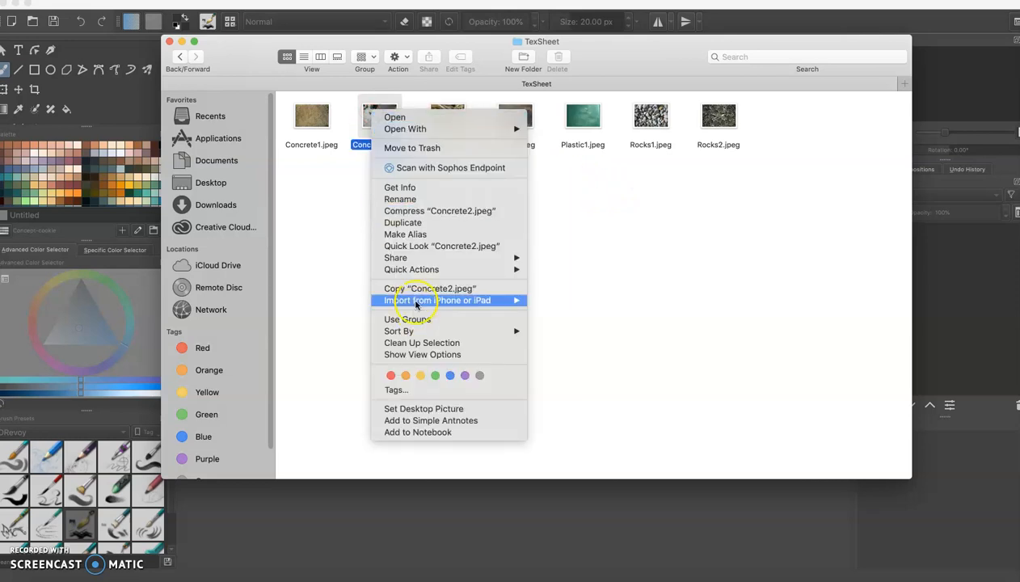
click(412, 149)
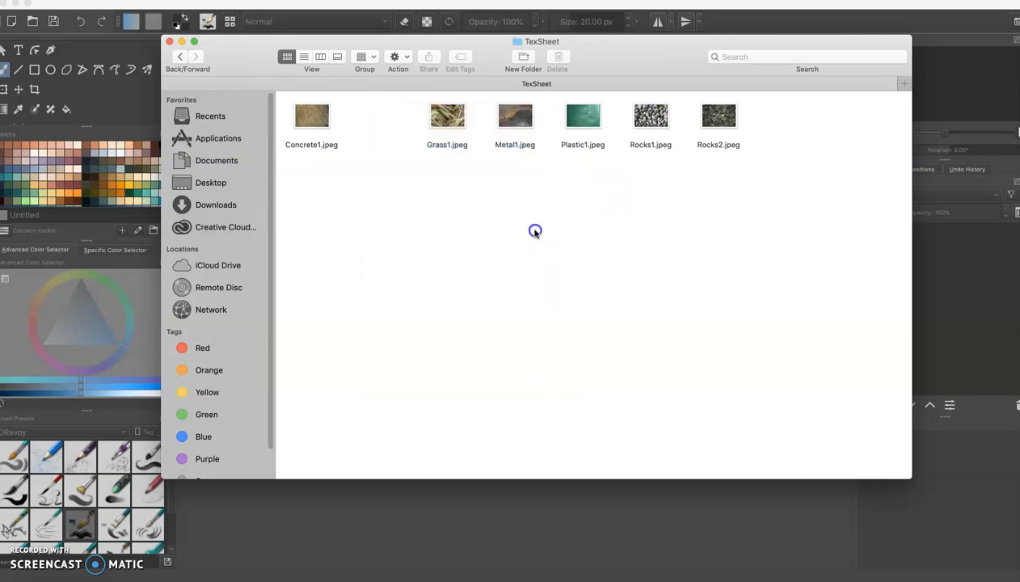
Shift the Grass1, Metal1, Plastic1, Rocks1 and Rocks2 icons over to close the gap beside Concrete1
drag(398, 139, 737, 180)
drag(505, 143, 368, 120)
click(430, 196)
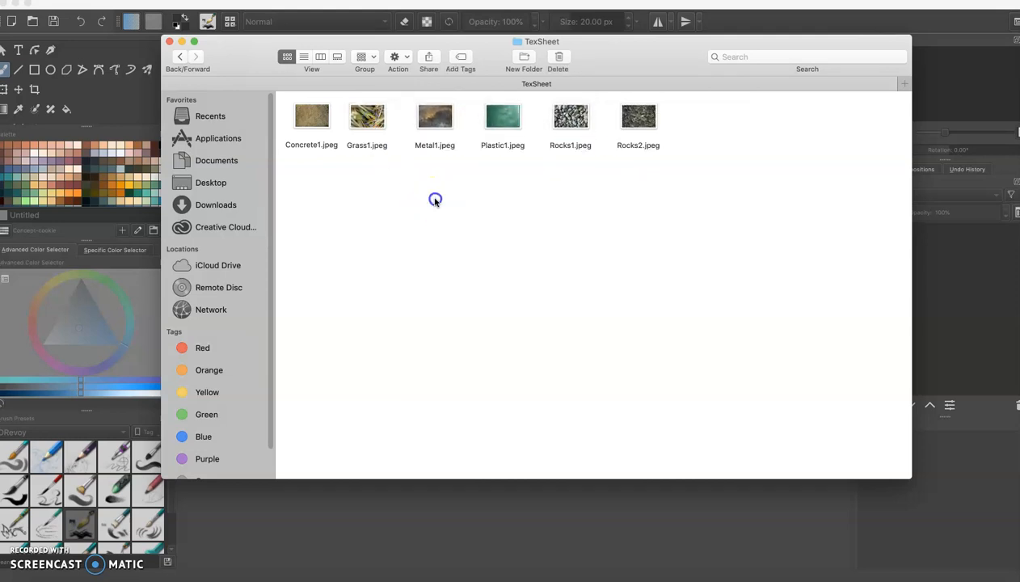
click(440, 217)
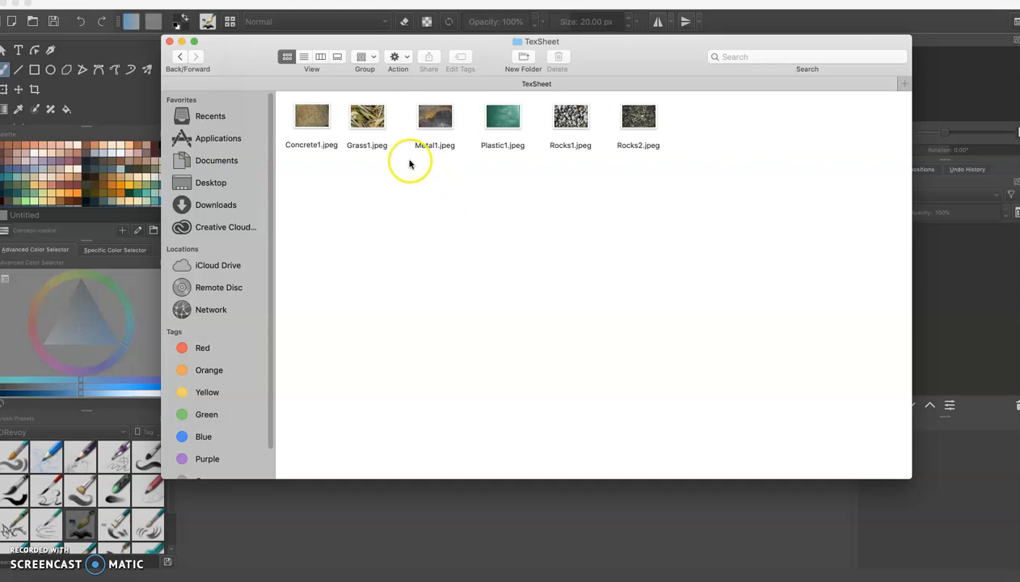
Arrange the Plastic1, Rocks1 and Rocks2 icons as a second row beneath the first three textures
drag(474, 97, 675, 150)
drag(540, 123, 317, 173)
click(551, 189)
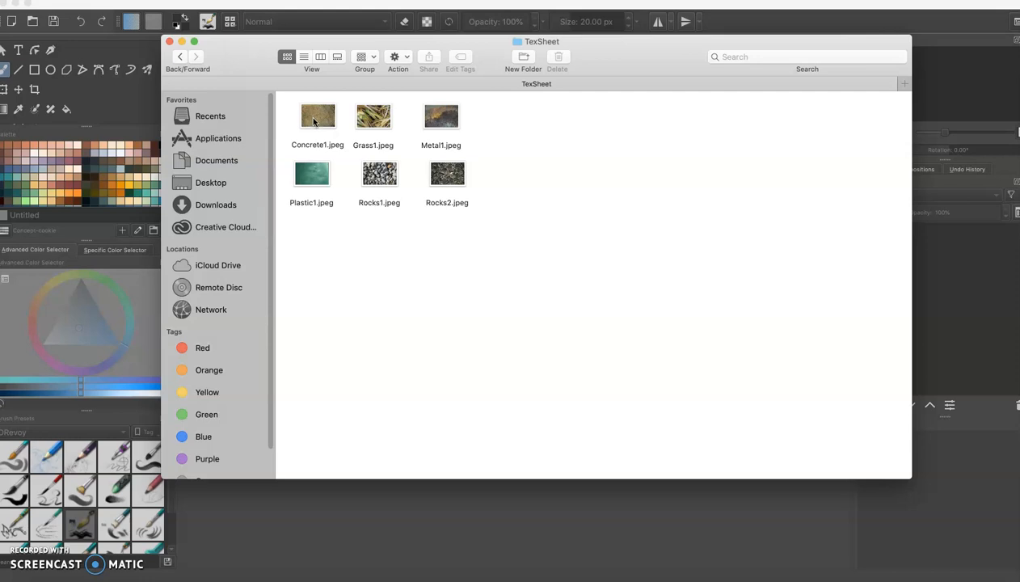
click(314, 123)
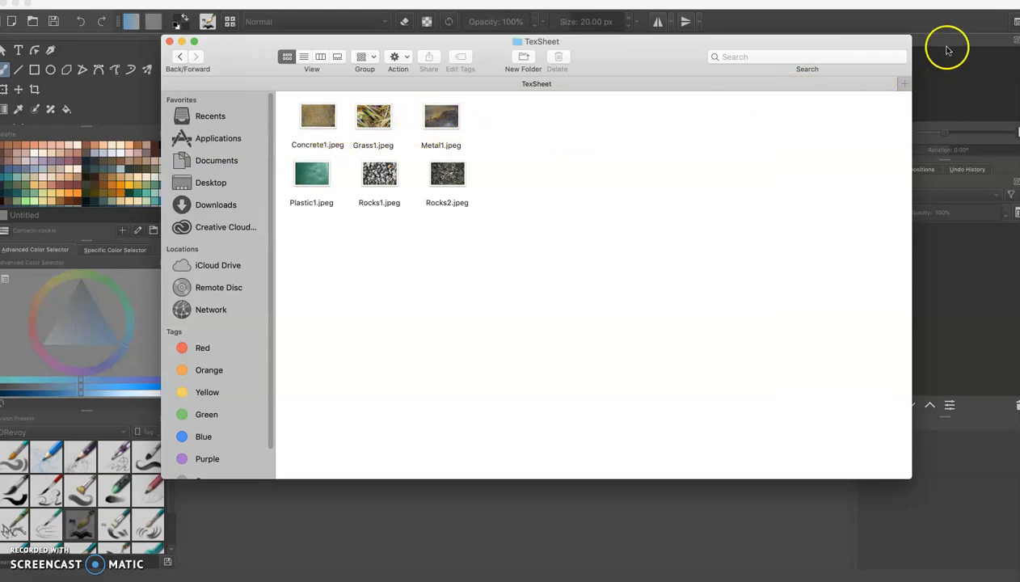
Calculate 512*2 and 512*3 in Spotlight to work out the texture sheet's height and width
key(super+space)
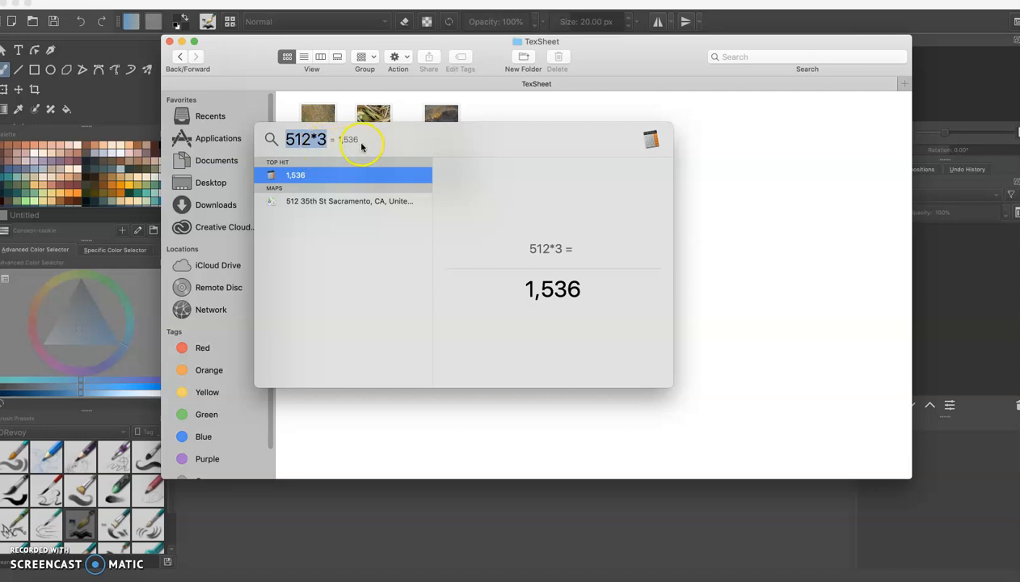
click(323, 141)
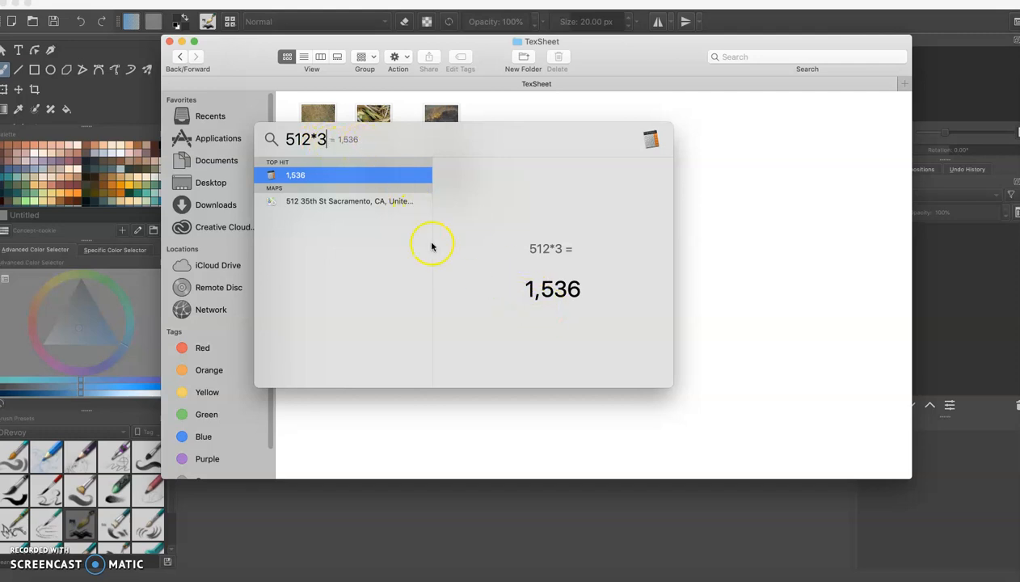
click(330, 143)
key(BackSpace)
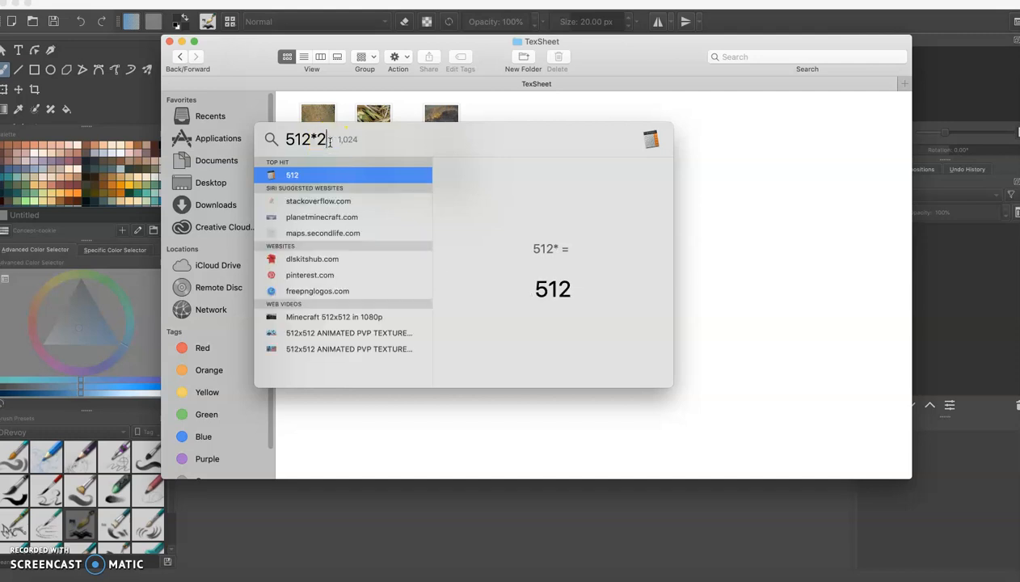
text(2)
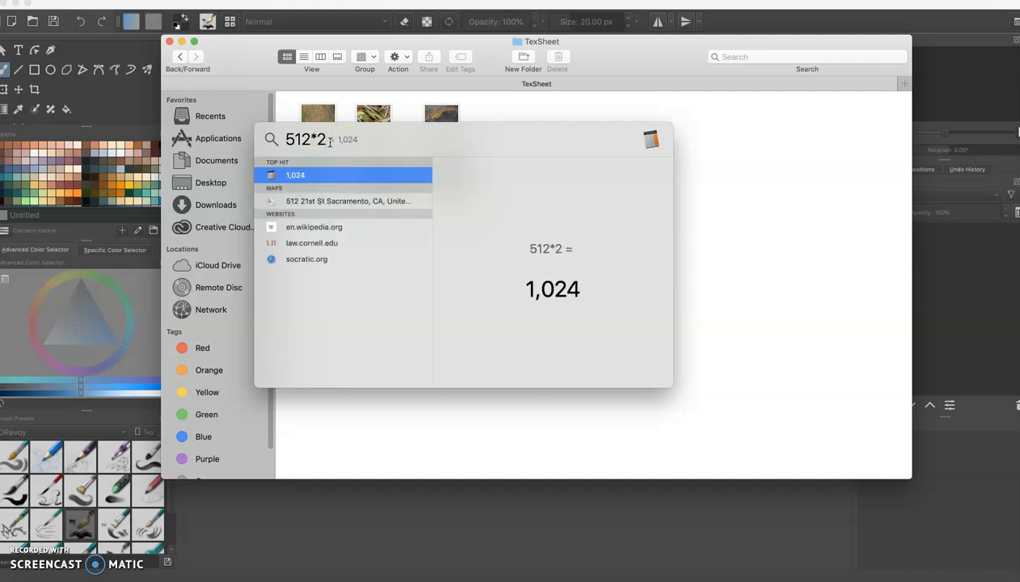
key(BackSpace)
text(3)
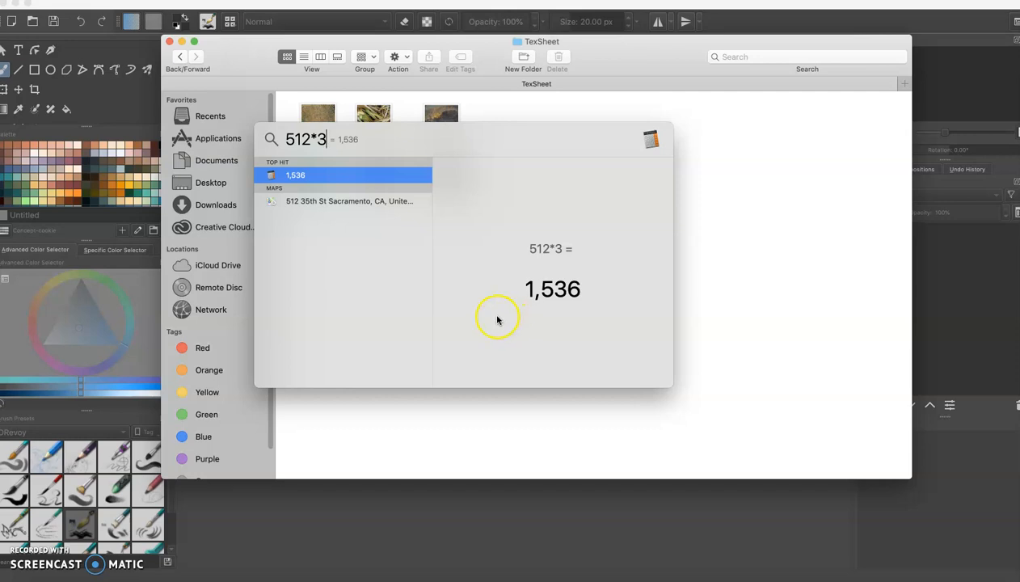
Switch to Krita and create a custom document 1536 px wide and 1024 px high at 72 ppi
click(387, 523)
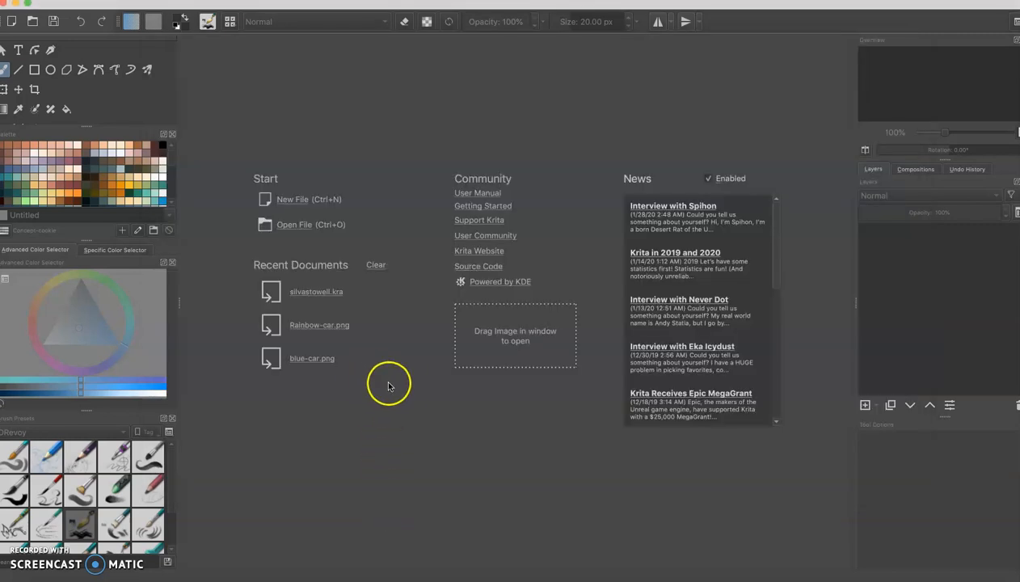
click(291, 202)
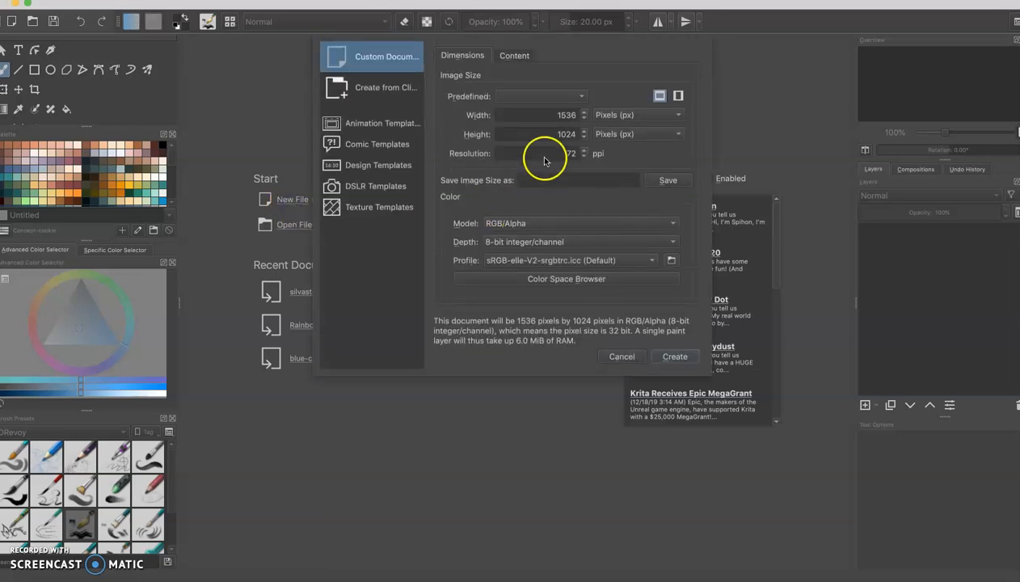
click(534, 117)
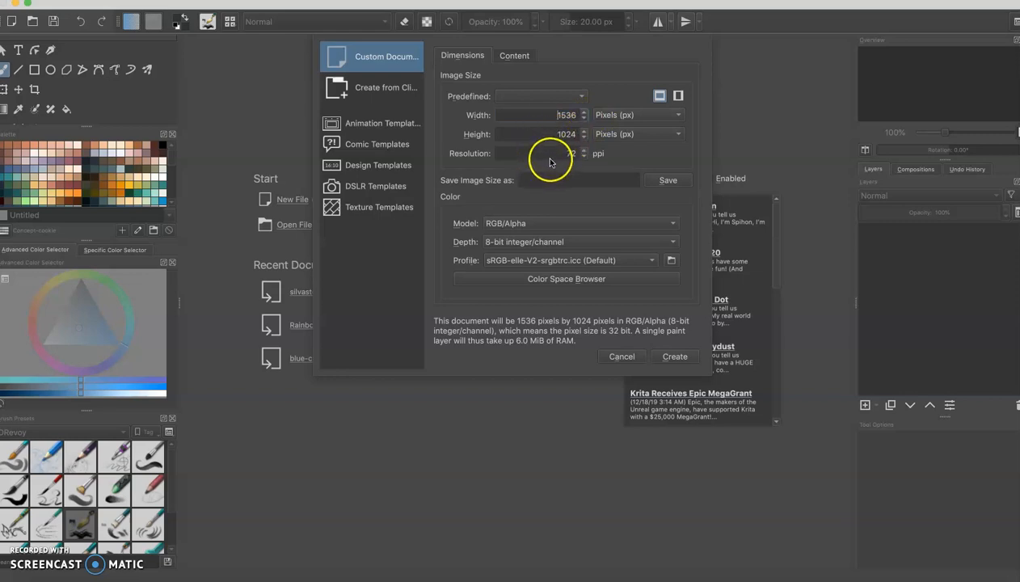
click(664, 356)
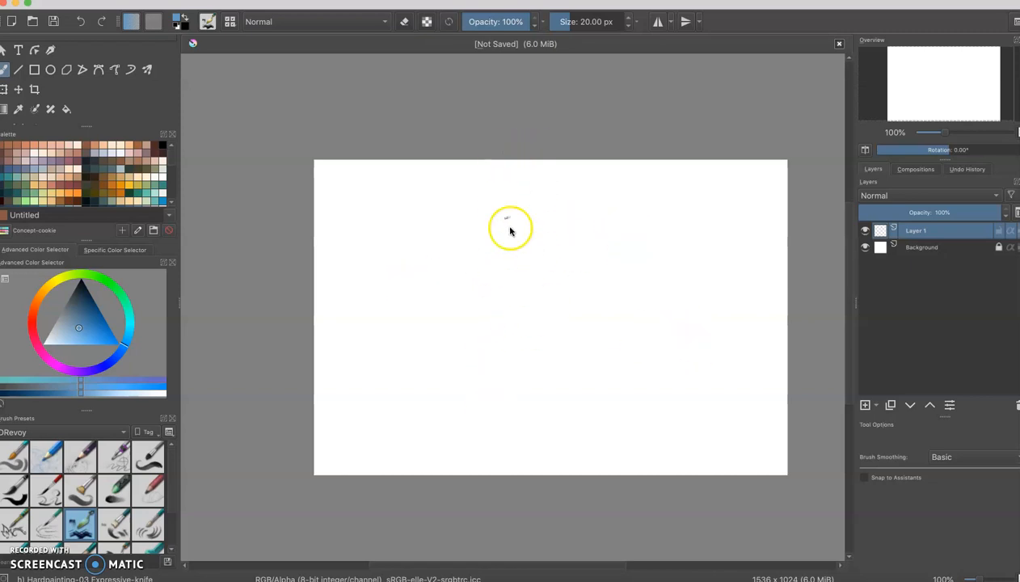
Show the Grid and Guides docker and place it over the canvas's upper-right corner
click(327, 1)
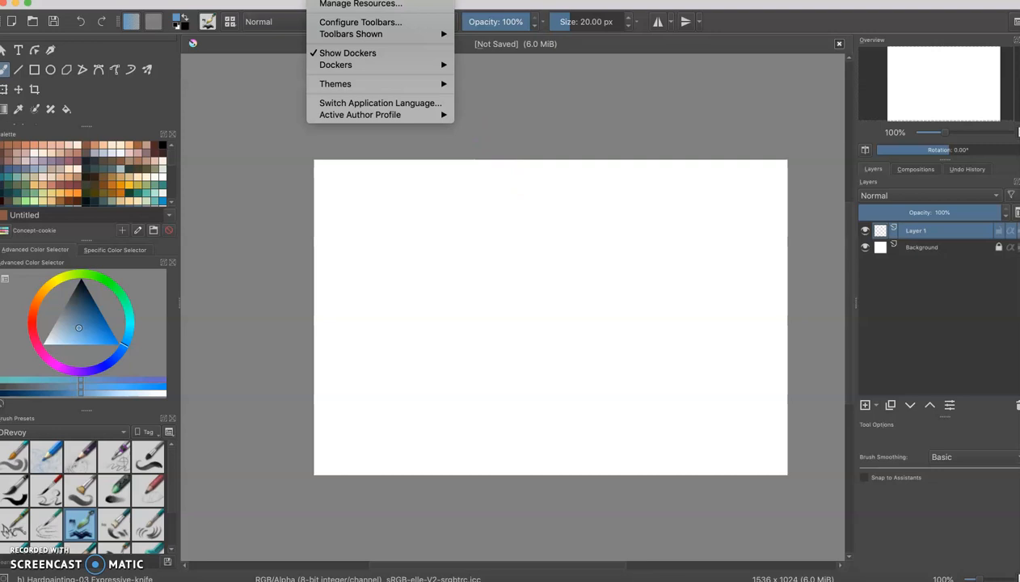
mouse_move(339, 66)
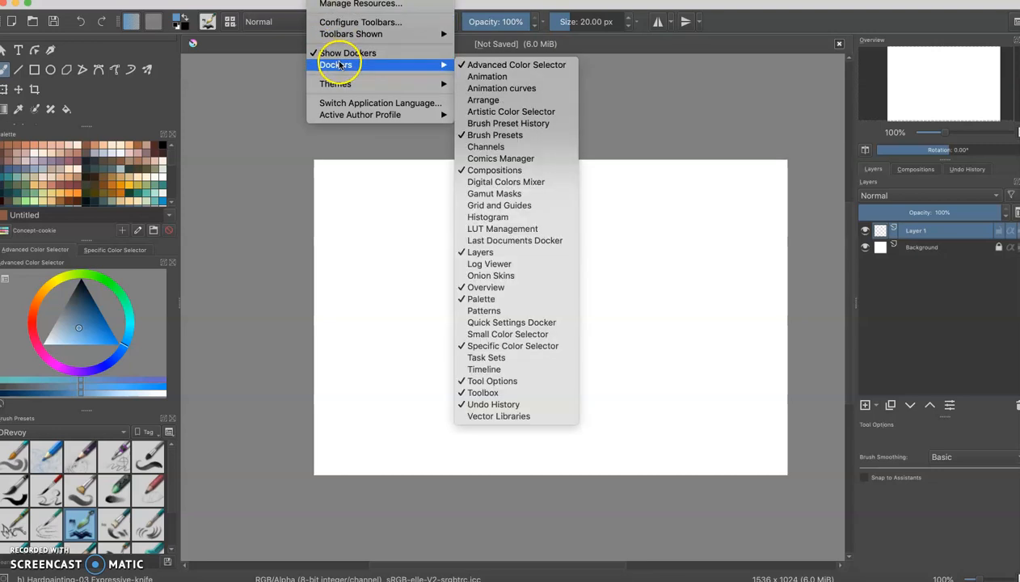
click(517, 206)
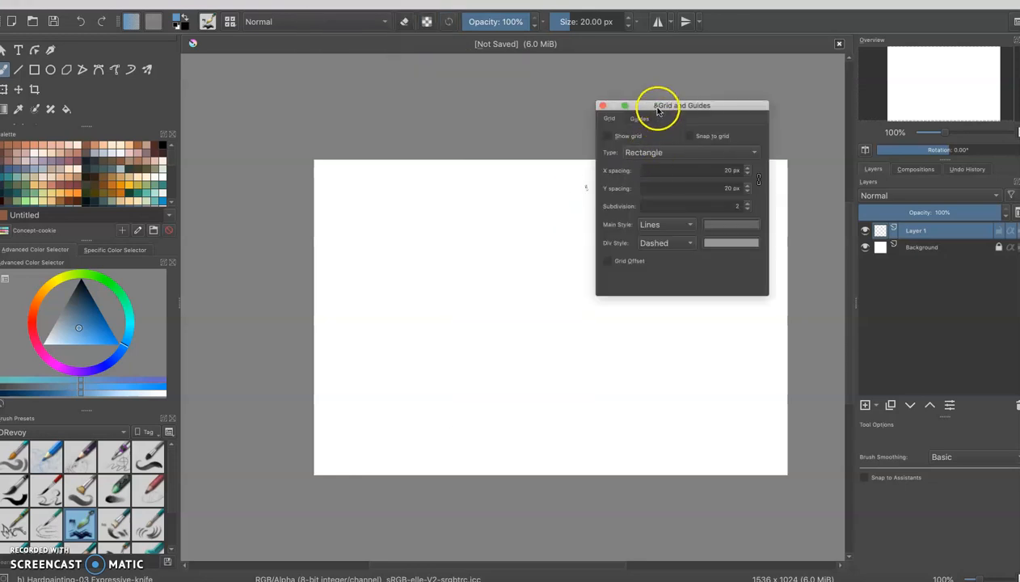
mouse_move(656, 106)
mouse_down()
mouse_move(776, 456)
mouse_move(916, 496)
mouse_move(883, 497)
mouse_move(885, 513)
mouse_move(888, 482)
mouse_move(930, 497)
mouse_move(912, 477)
mouse_move(909, 448)
mouse_move(907, 458)
mouse_move(892, 449)
mouse_move(875, 517)
mouse_move(876, 504)
mouse_move(762, 357)
mouse_move(706, 123)
mouse_move(715, 82)
mouse_up()
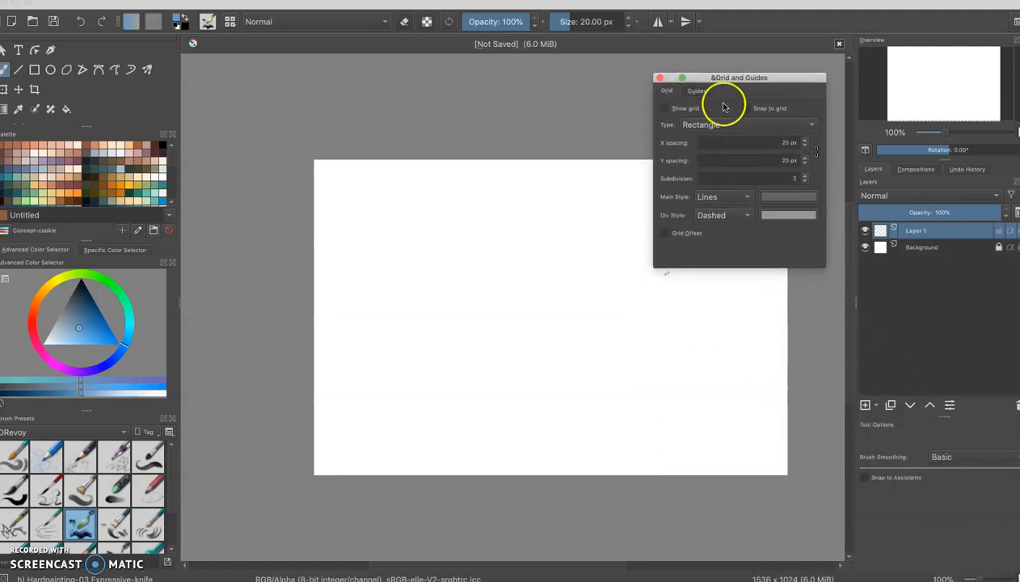
drag(724, 79, 716, 74)
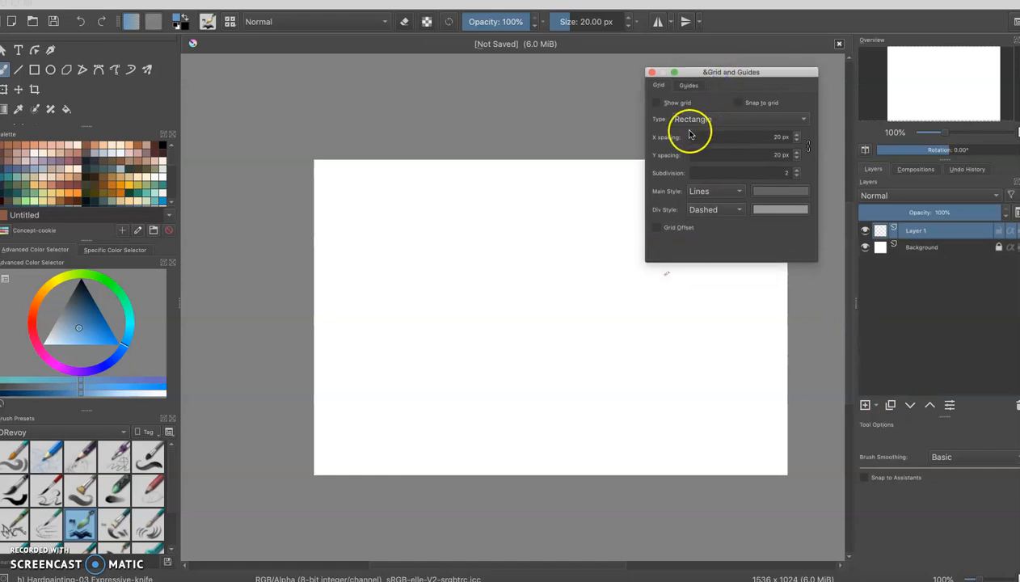
Show the grid with 512 px X and Y spacing, and move the Grid and Guides docker off the canvas
click(657, 104)
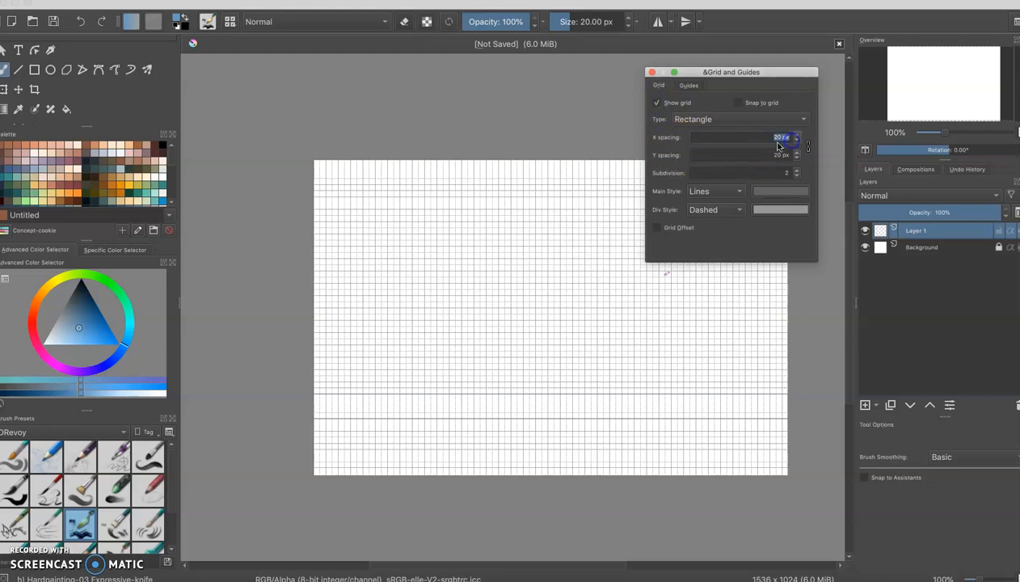
text(512)
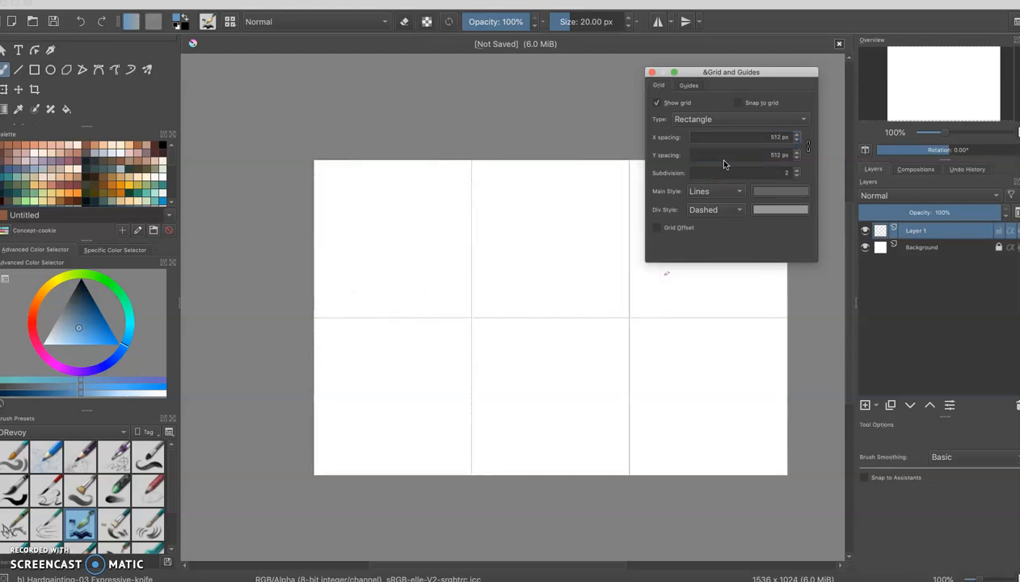
drag(722, 75, 188, 77)
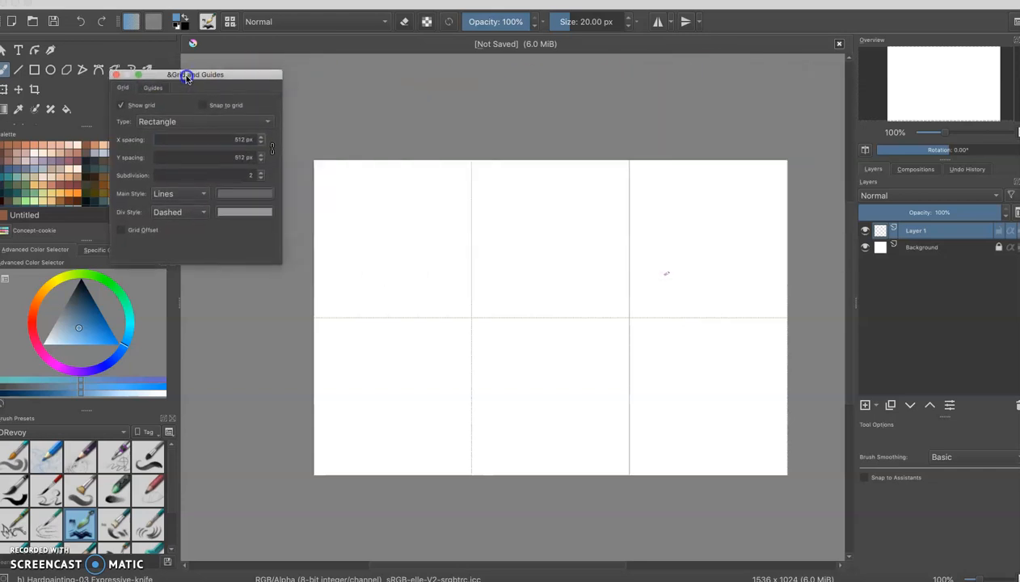
Close the Grid and Guides docker, shrink the TexSheet Finder window and place it beside the Krita window with the canvas still visible
click(115, 75)
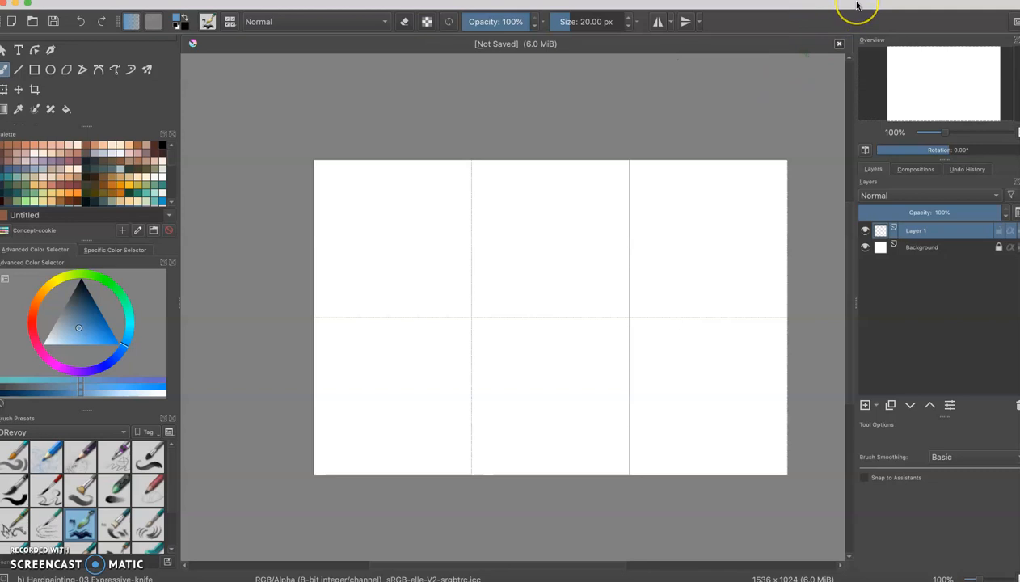
drag(856, 5, 550, 40)
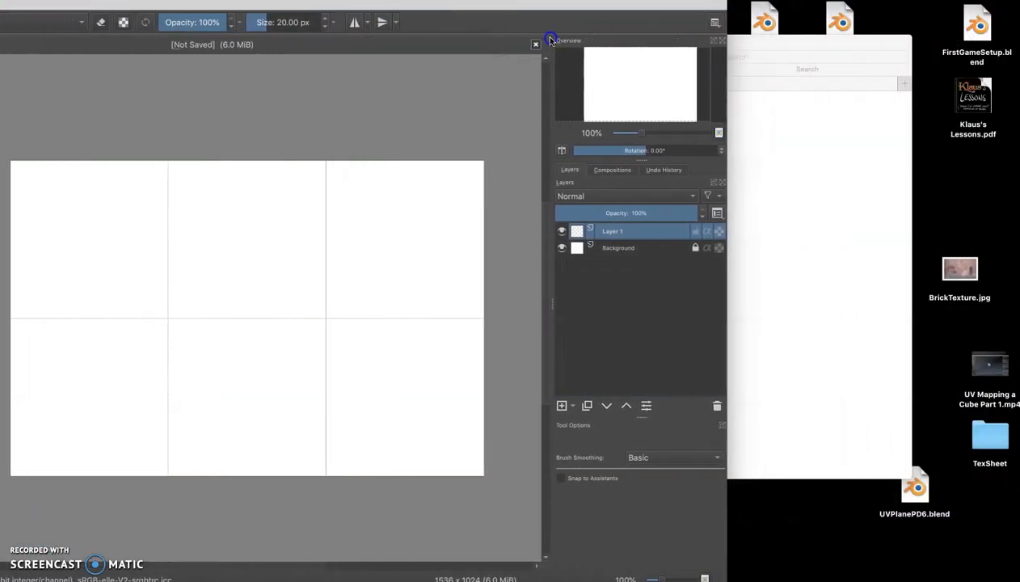
drag(776, 36, 841, 68)
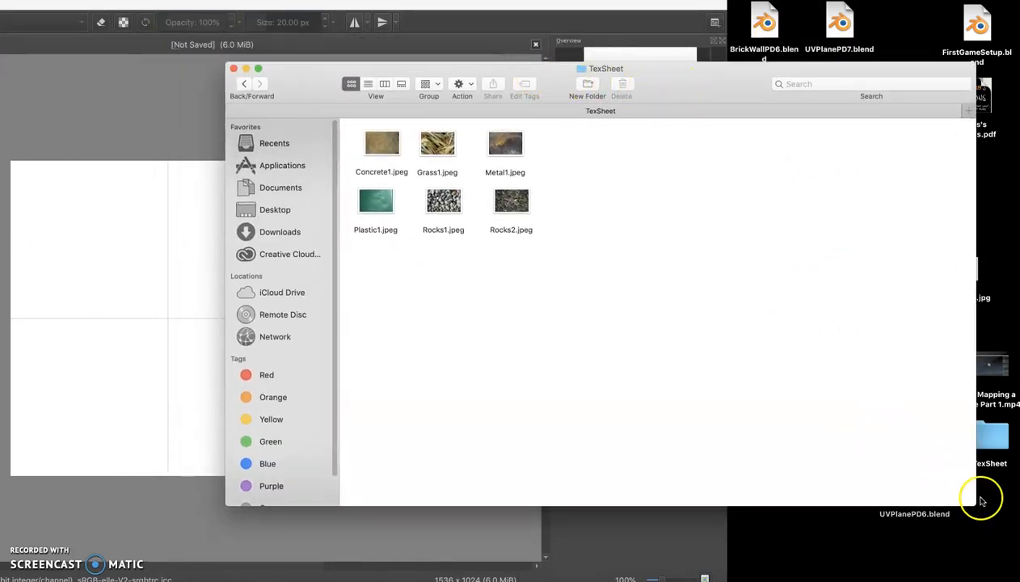
drag(973, 502, 586, 318)
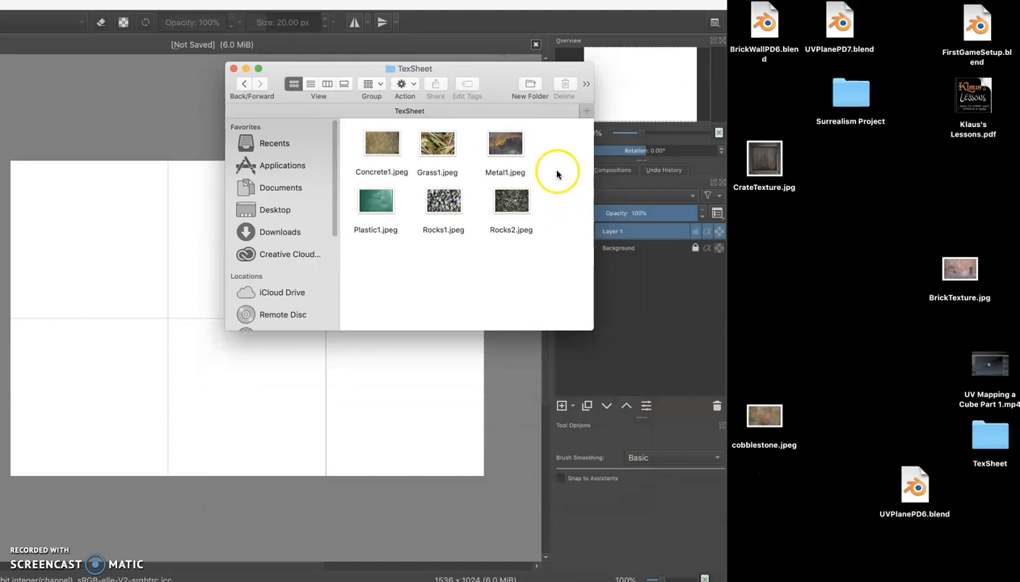
drag(489, 73, 929, 38)
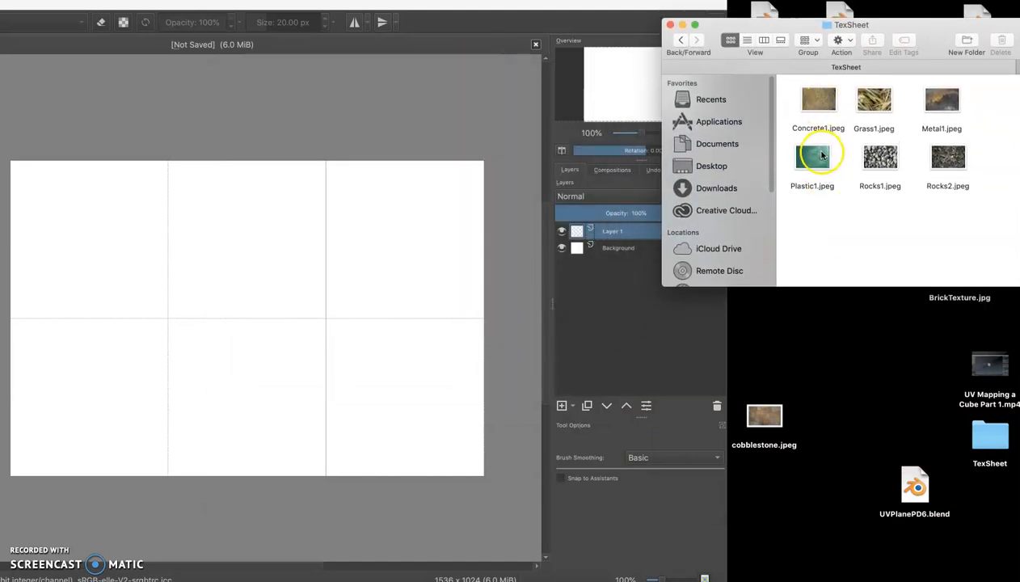
Insert Rocks1.jpeg and Plastic1.jpeg from the TexSheet folder into the Krita document as new layers
drag(879, 157, 302, 249)
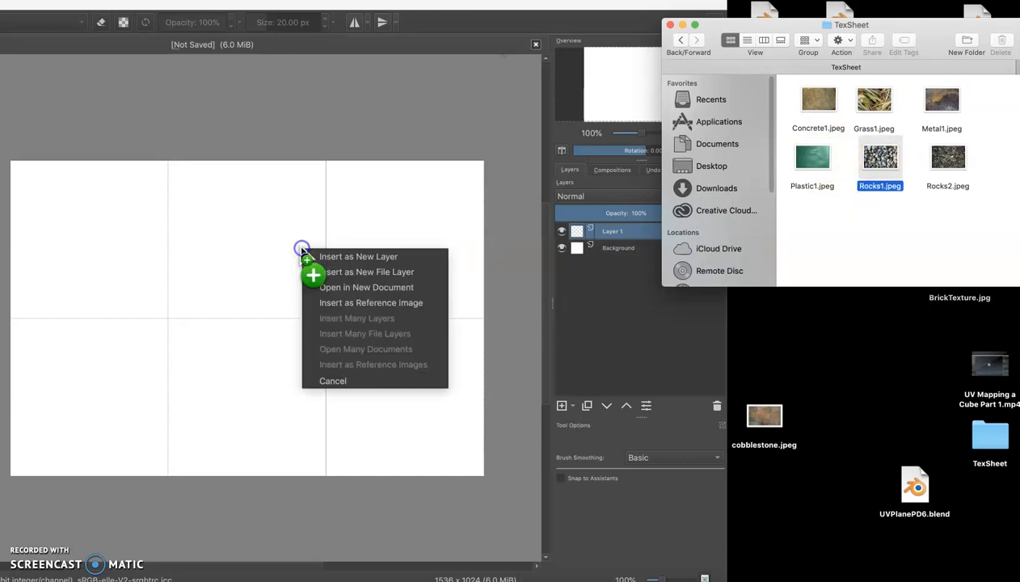
click(362, 257)
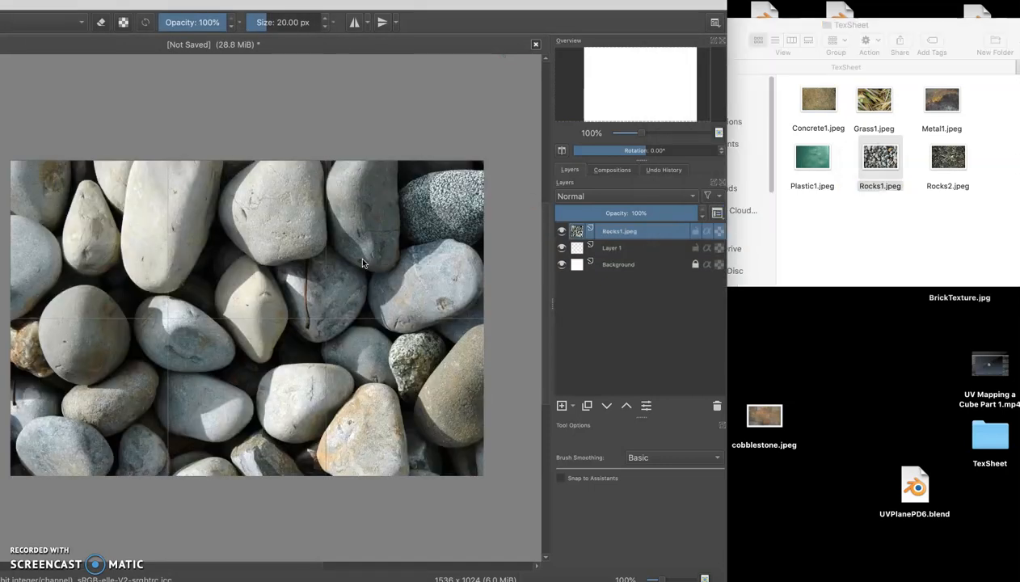
drag(458, 4, 434, 13)
drag(814, 156, 280, 242)
click(292, 248)
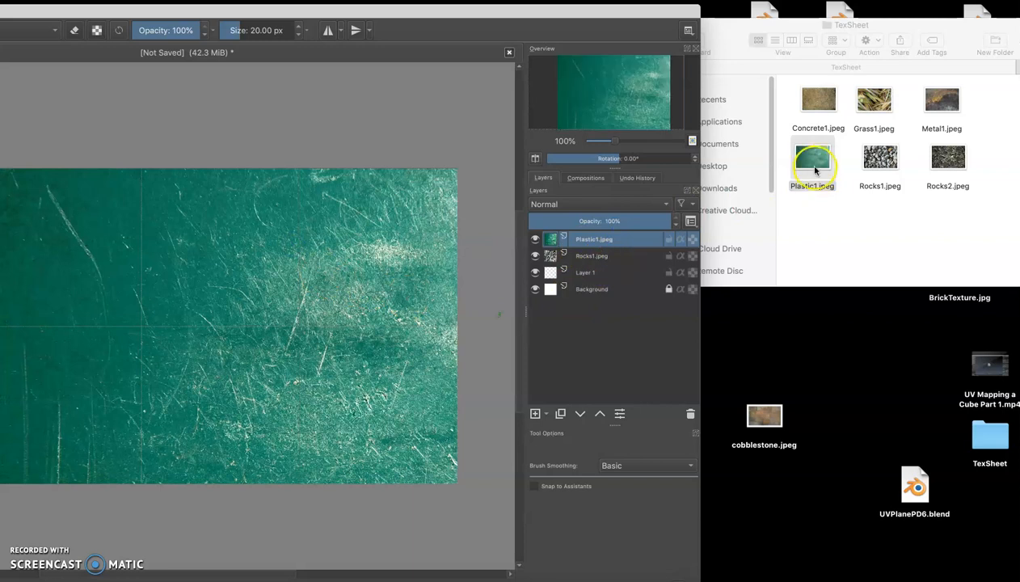
Insert Concrete1.jpeg and Metal1.jpeg from the TexSheet folder into the document as new layers
drag(817, 101, 217, 266)
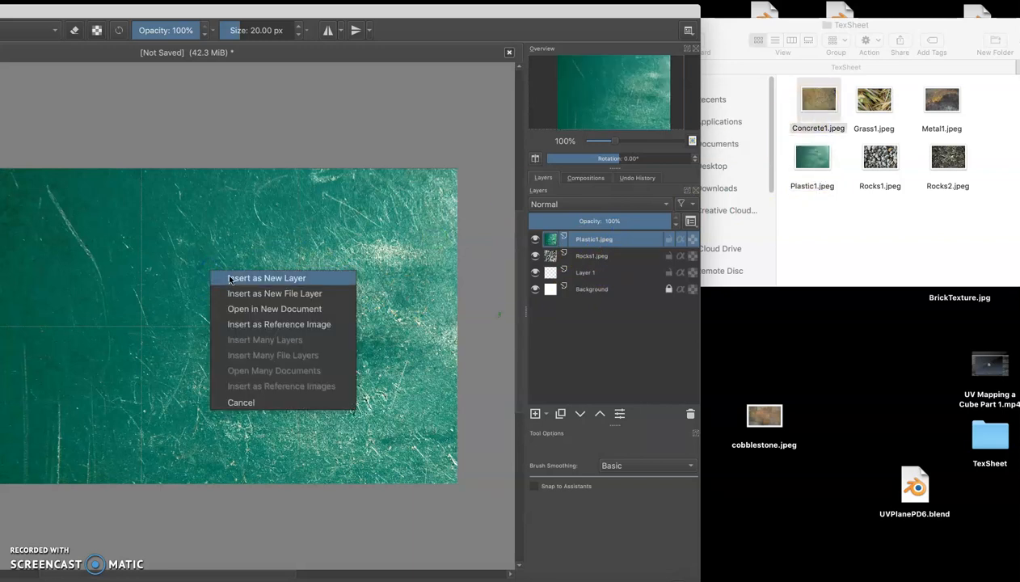
click(229, 278)
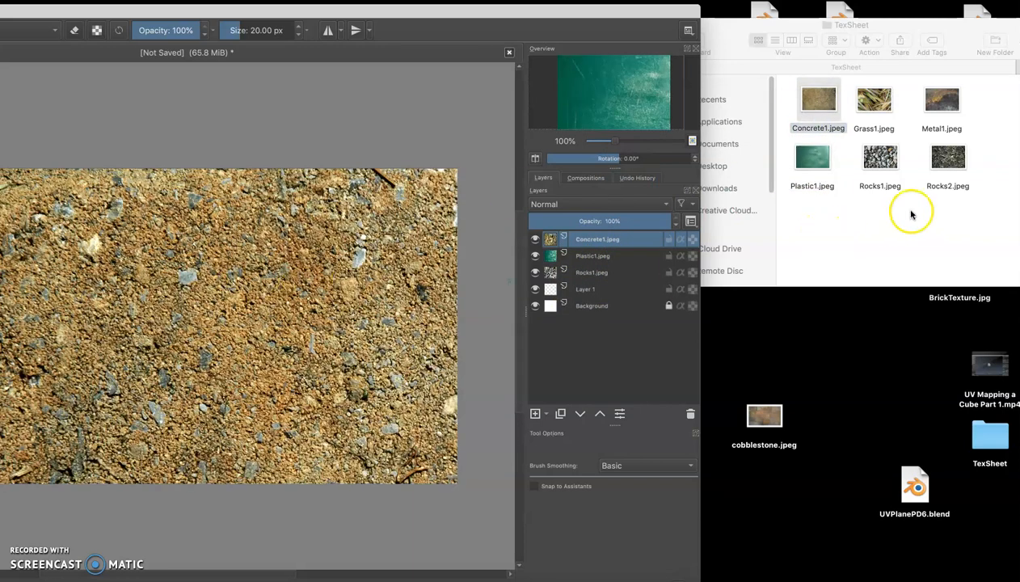
drag(938, 103, 256, 280)
click(323, 287)
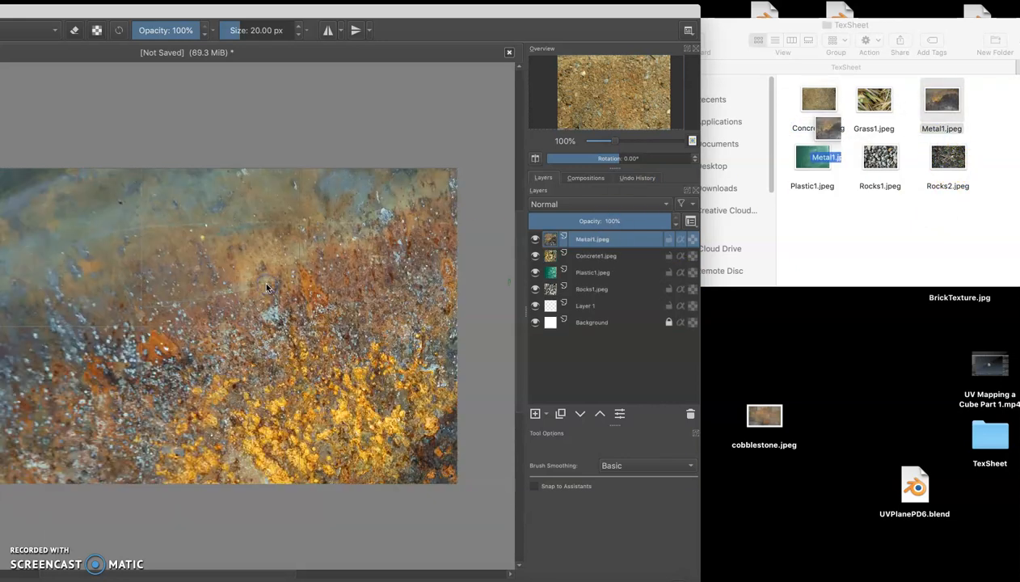
Bring the Krita window back into full view, hide the Metal1, Concrete1 and Plastic1 layers, and select the Rocks1 layer
drag(398, 11, 711, 4)
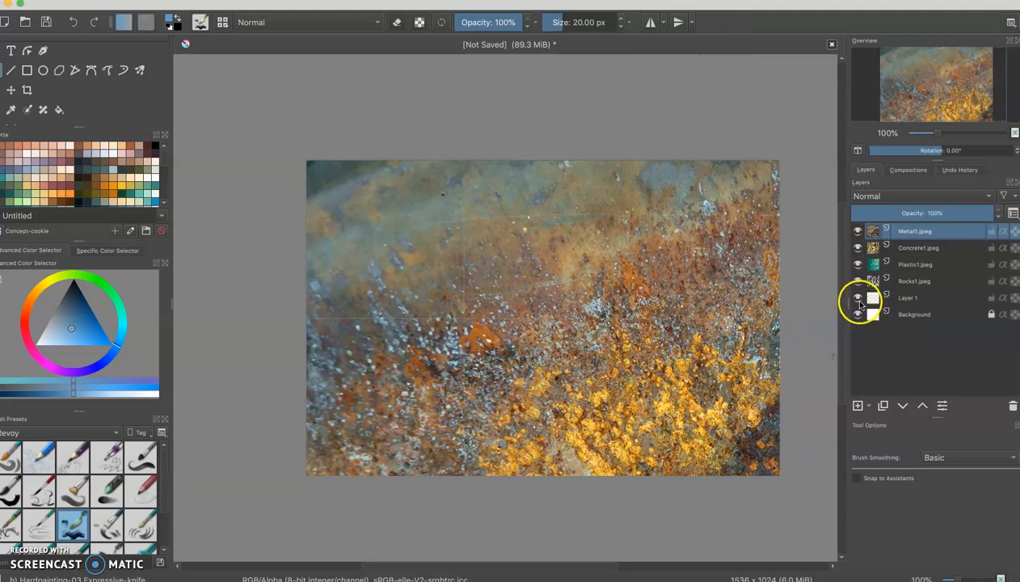
click(857, 231)
click(857, 247)
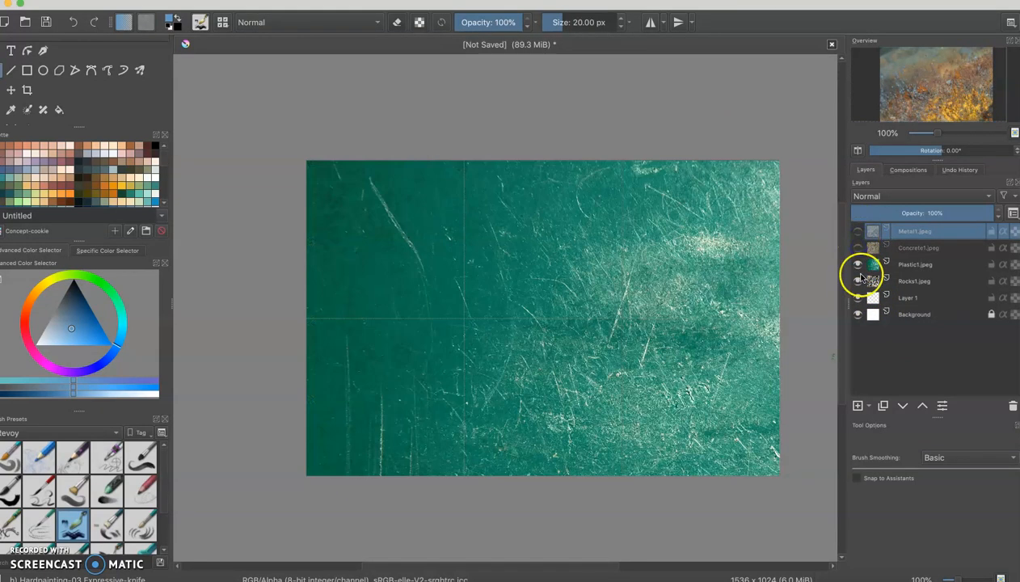
click(857, 264)
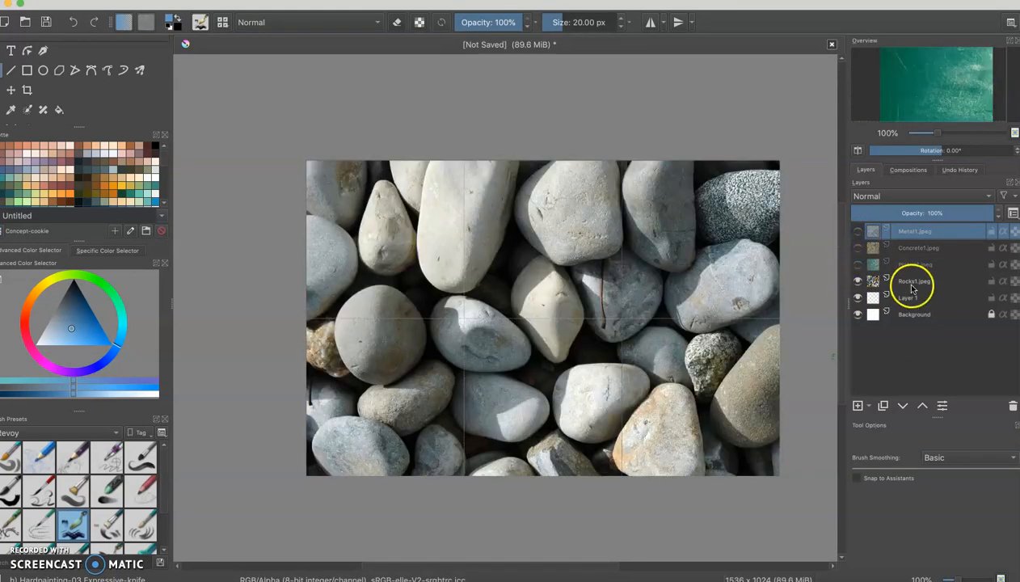
click(912, 285)
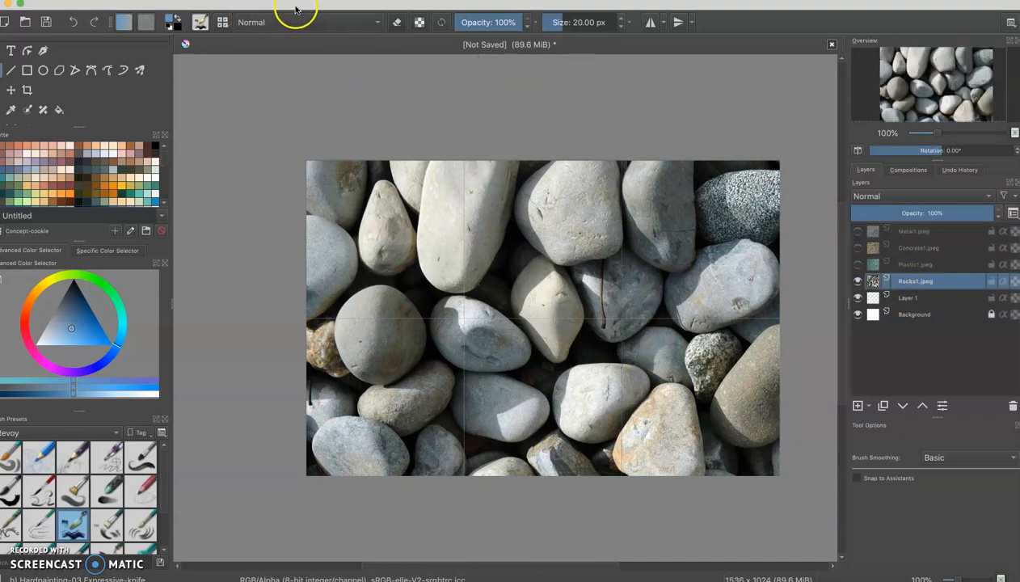
Switch the workspace to Default and reposition the Krita window so the whole toolbox is in view
drag(296, 9, 312, 8)
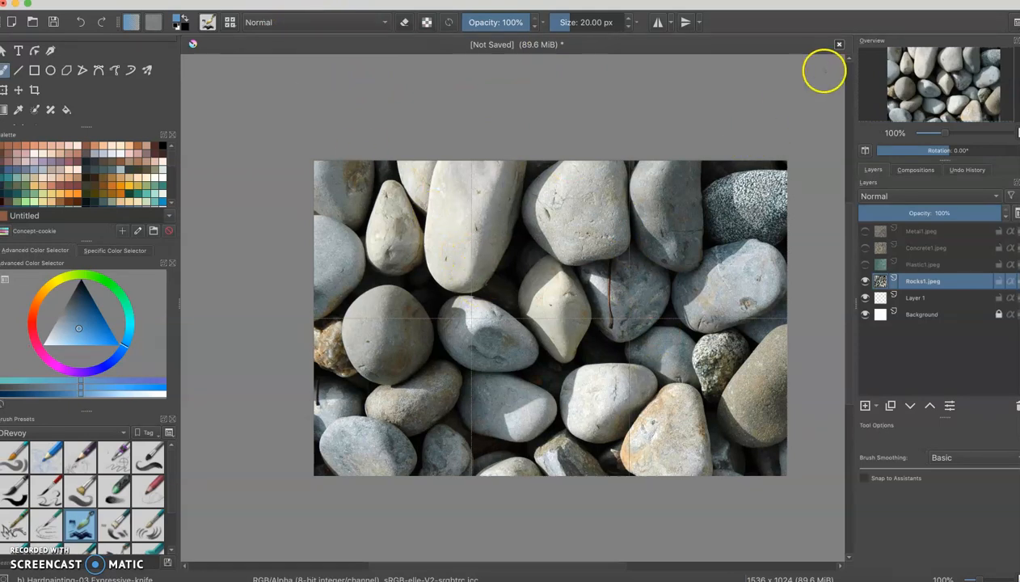
drag(847, 10, 838, 5)
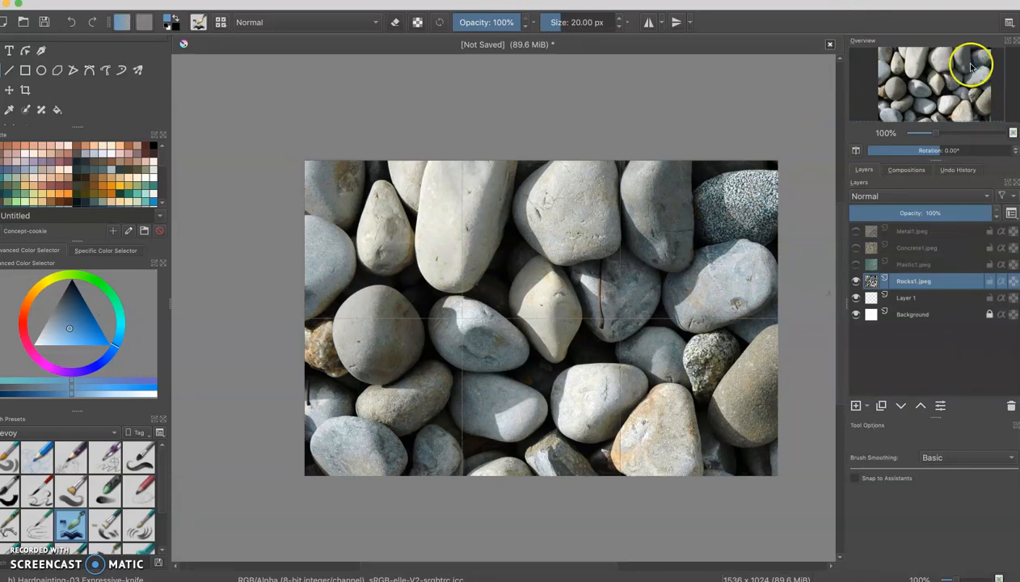
click(1008, 23)
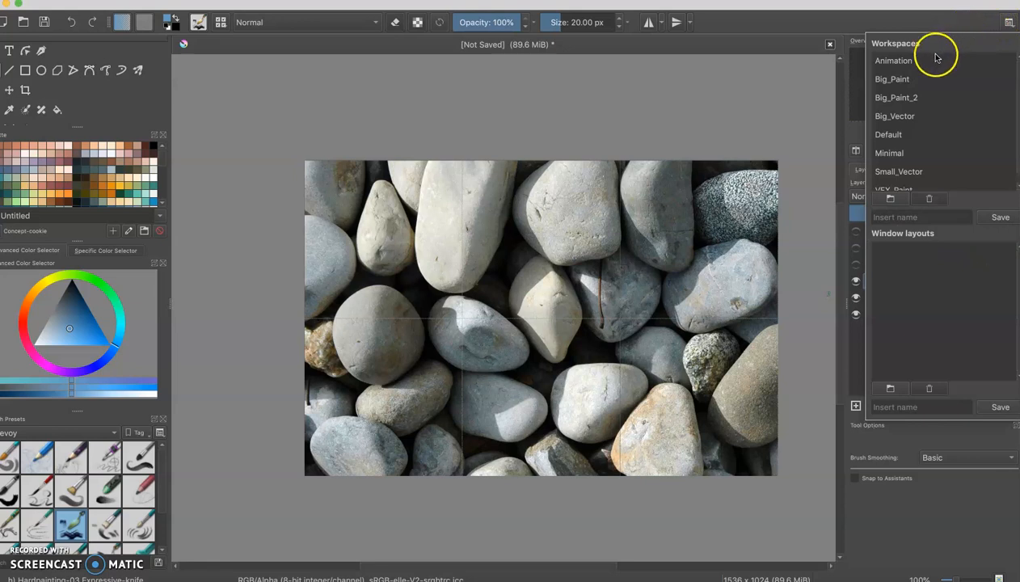
click(889, 135)
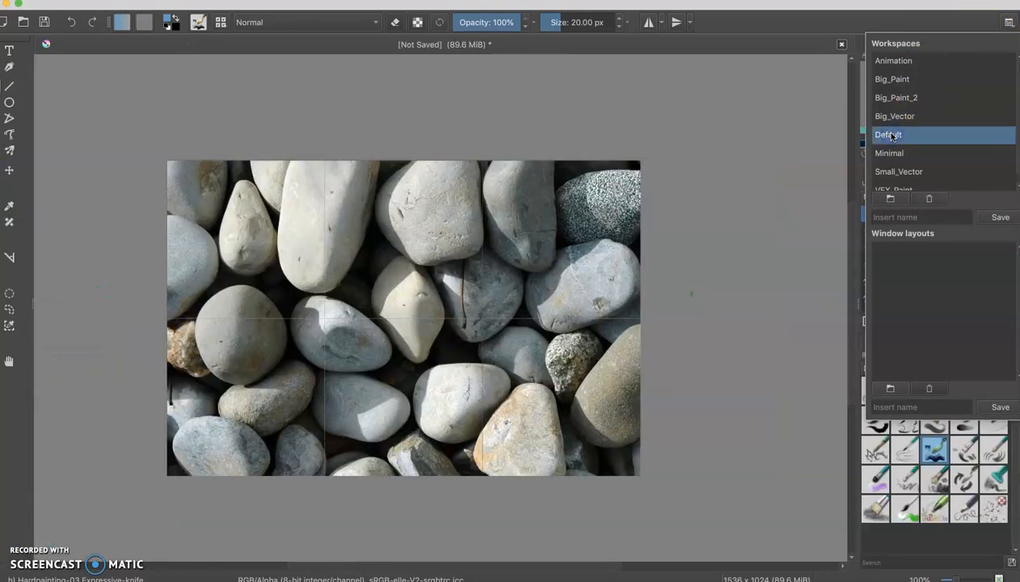
click(806, 14)
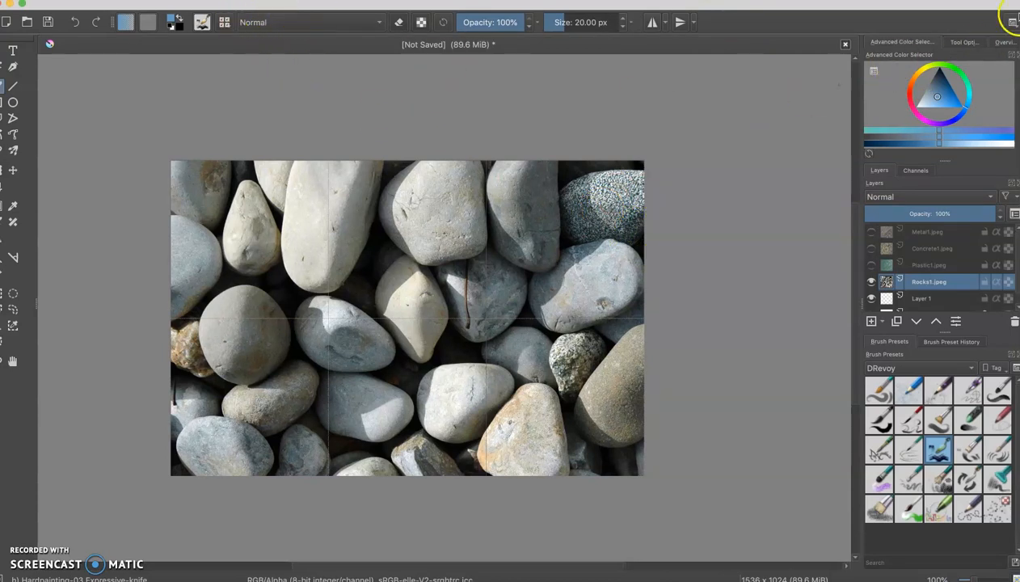
drag(1017, 5, 963, 6)
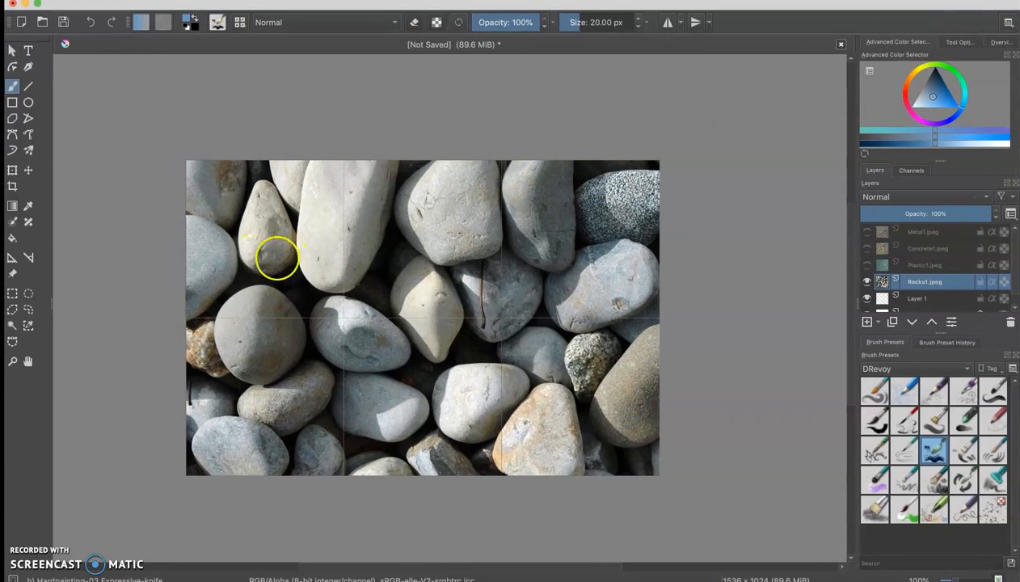
Transform the Rocks1 layer, scaling it down proportionally to one grid cell's width and moving it into the upper-left 512 px cell
click(12, 171)
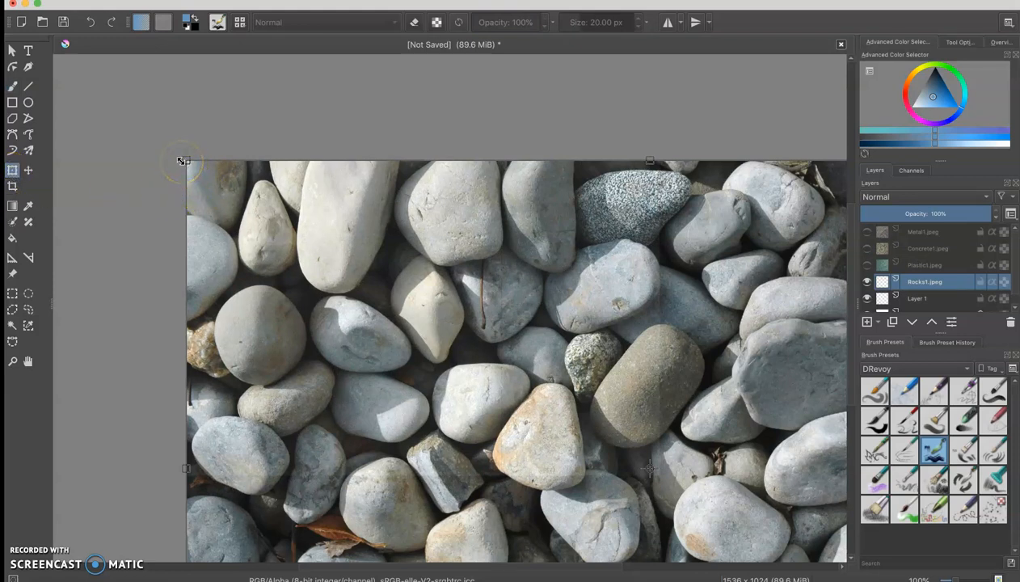
drag(384, 271, 457, 319)
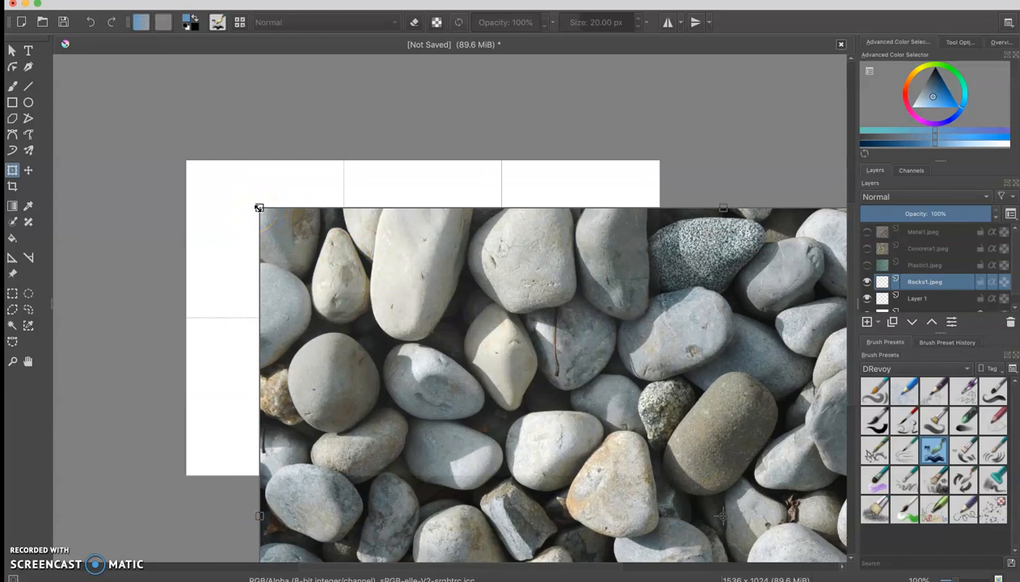
drag(259, 209, 658, 469)
drag(705, 505, 287, 229)
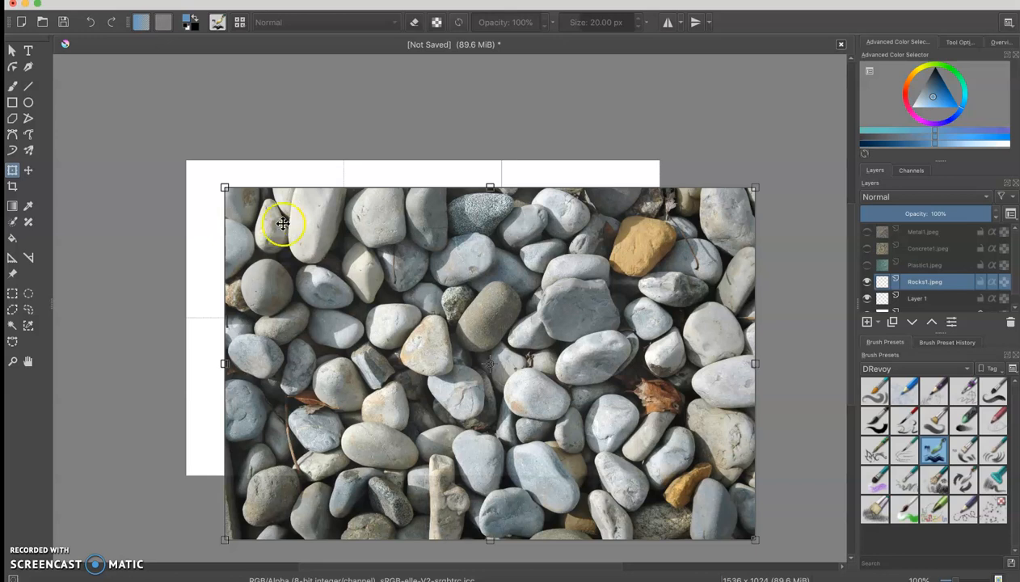
drag(228, 188, 557, 390)
drag(621, 433, 257, 211)
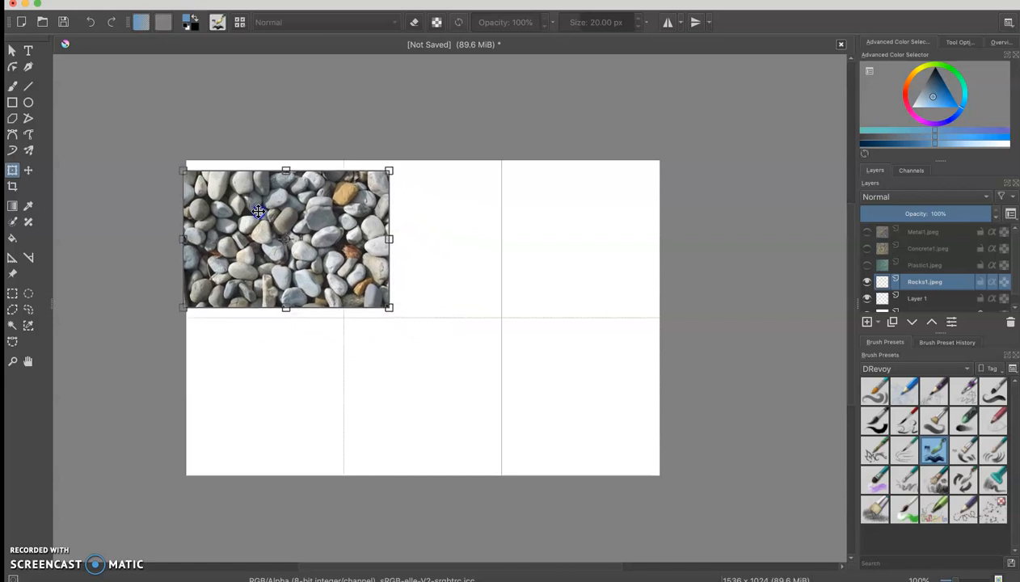
drag(389, 306, 343, 276)
drag(308, 244, 306, 257)
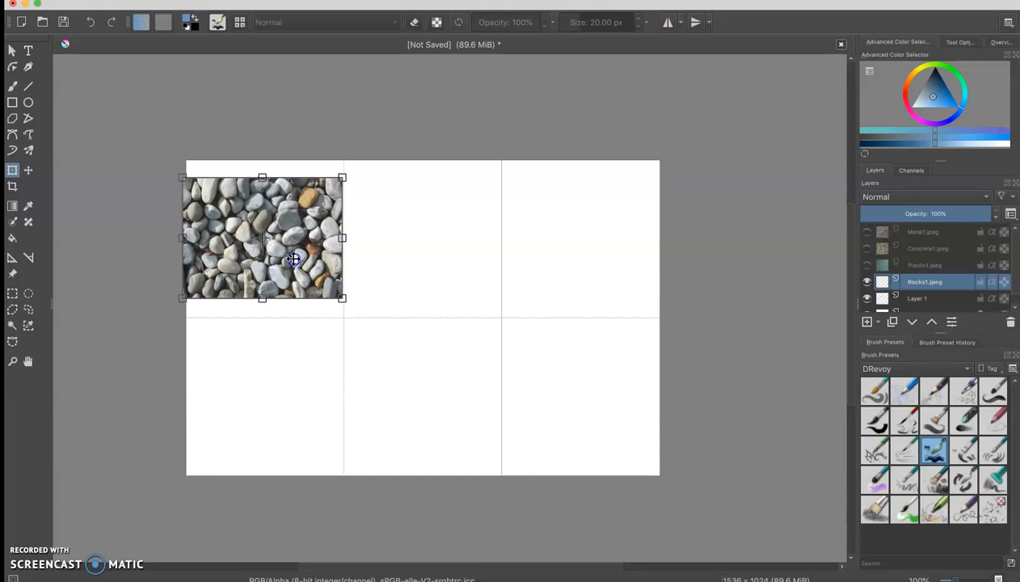
drag(290, 261, 295, 259)
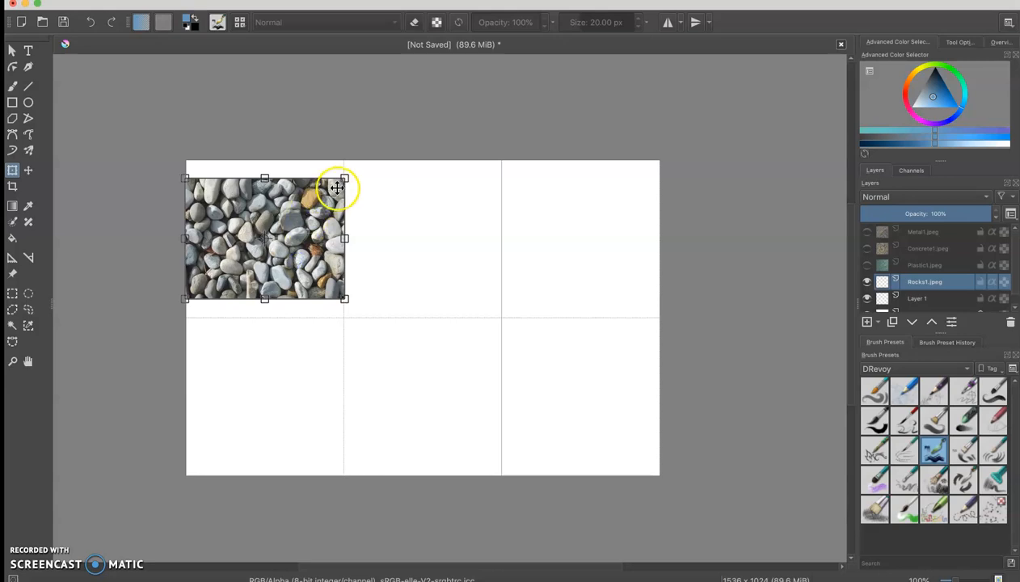
Try stretching the Rocks1 image vertically to fill the upper-left grid cell
drag(344, 178, 344, 160)
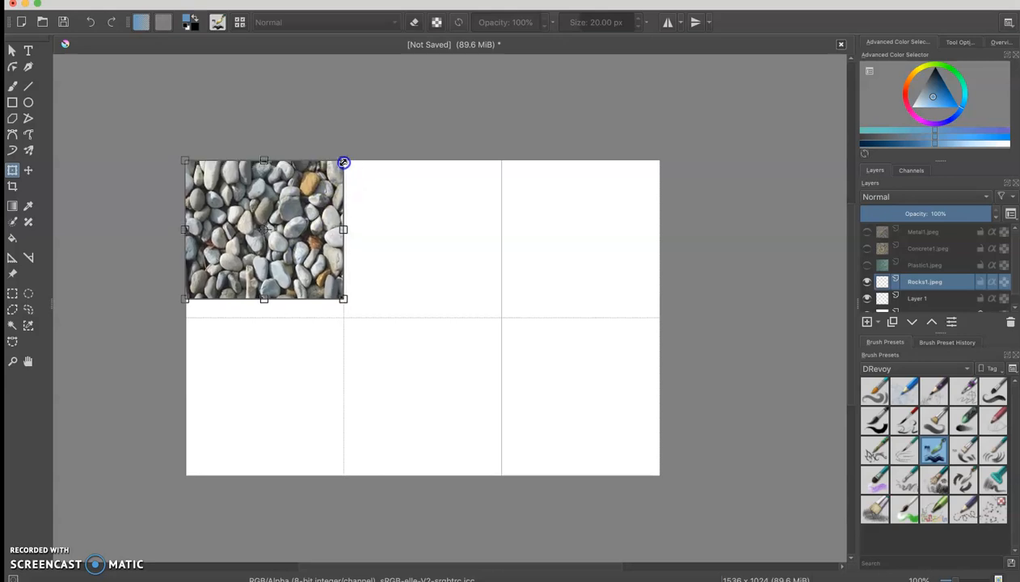
drag(265, 299, 267, 316)
mouse_move(344, 239)
mouse_down()
mouse_move(334, 237)
mouse_move(344, 238)
mouse_up()
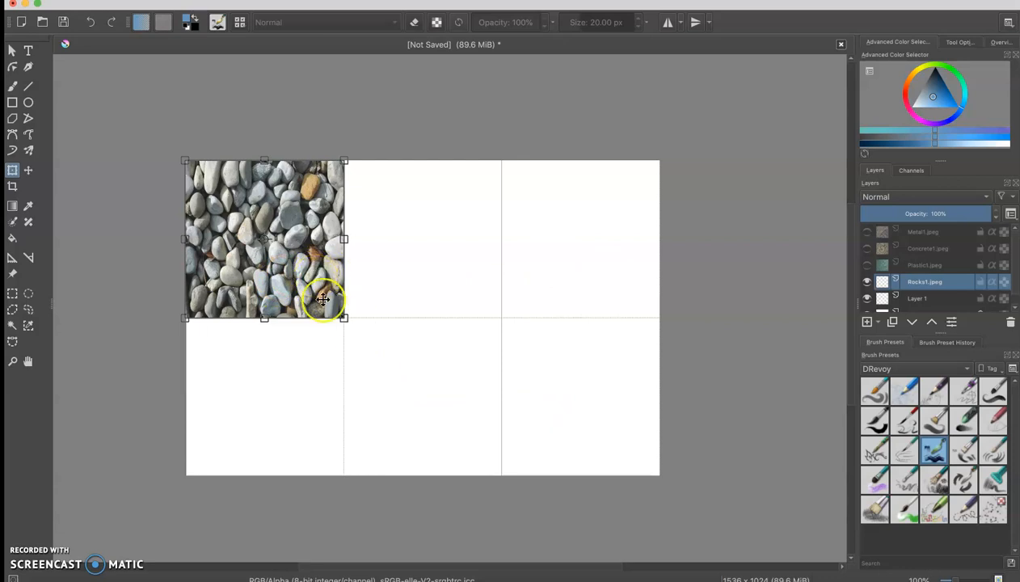
Restore the rocks image's less stretched proportions and fit it to the upper-left cell's top edge and full width
drag(344, 317, 333, 257)
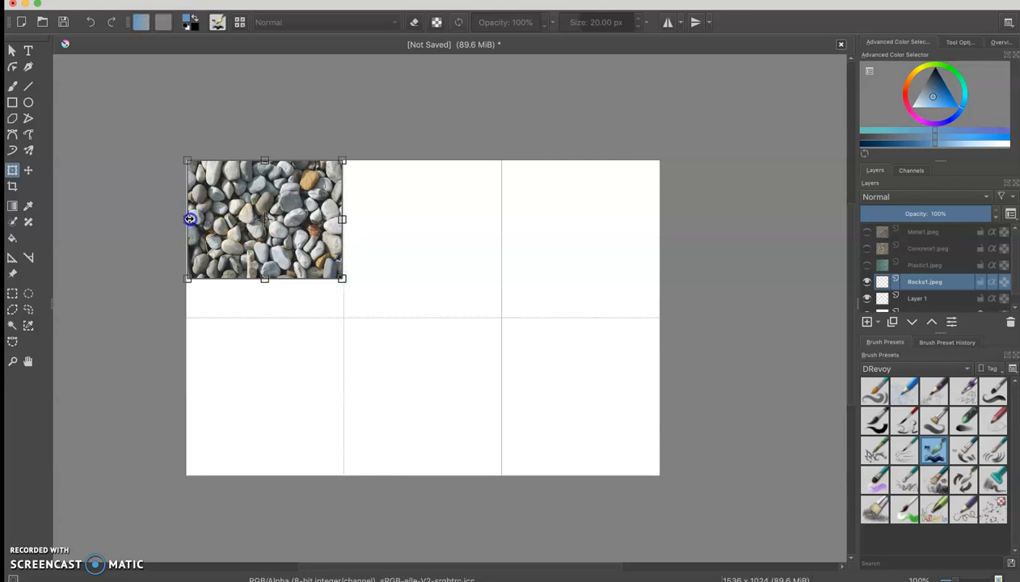
drag(273, 250, 280, 251)
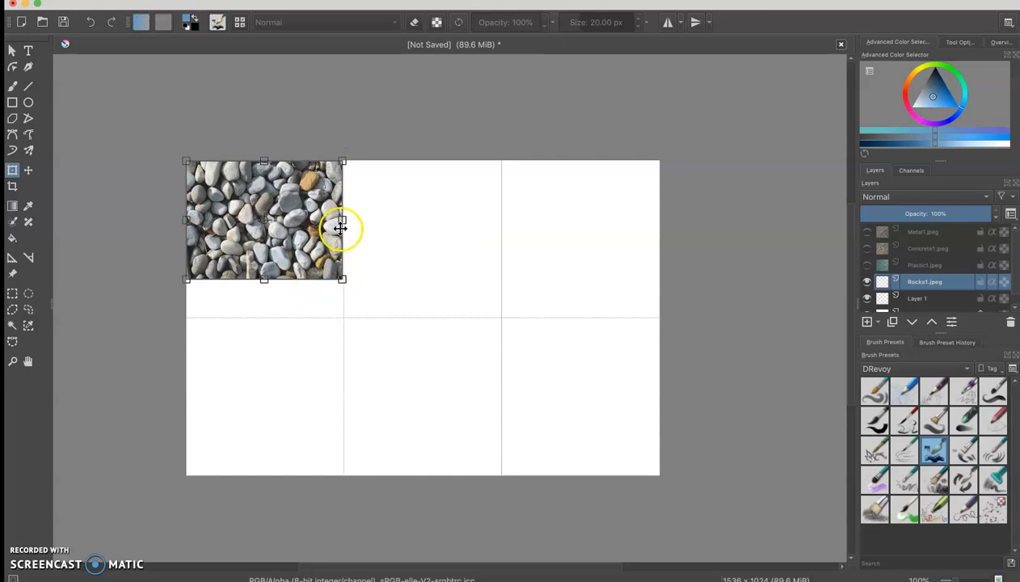
drag(342, 221, 316, 238)
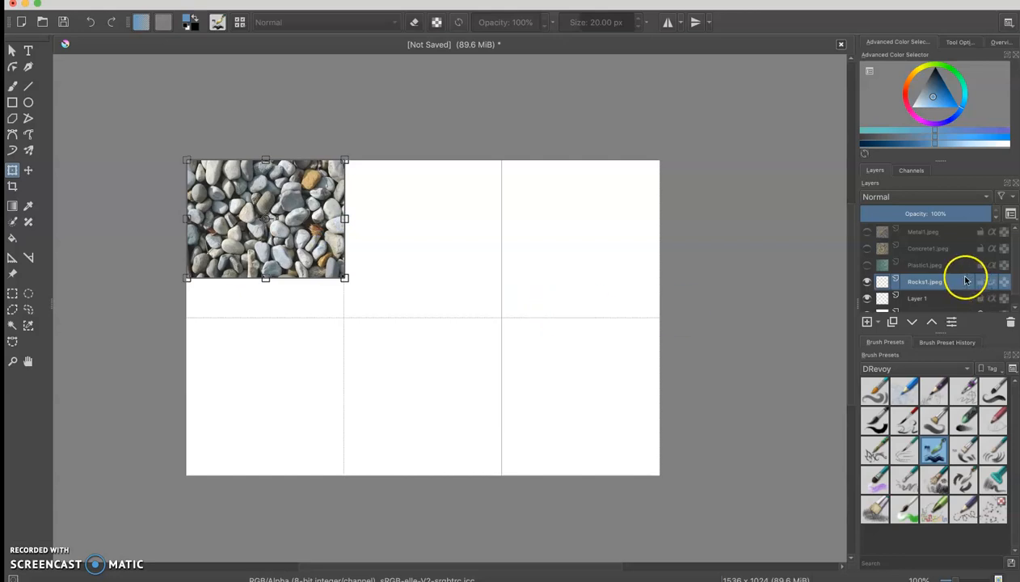
Duplicate the Rocks1 layer, move the copy down to the cell's lower edge to cover the gap, and apply the transform
click(893, 323)
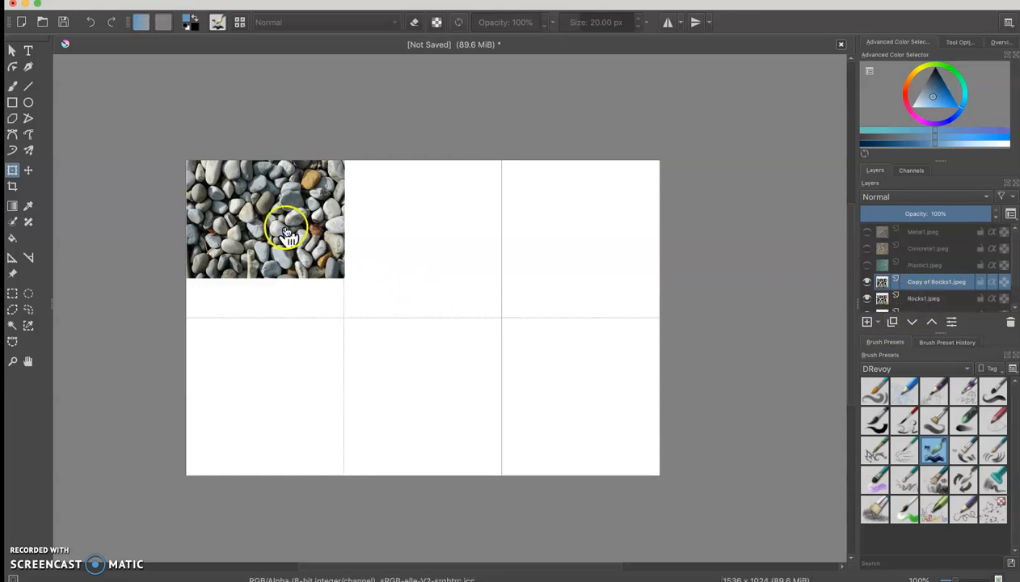
click(292, 242)
drag(298, 232, 299, 272)
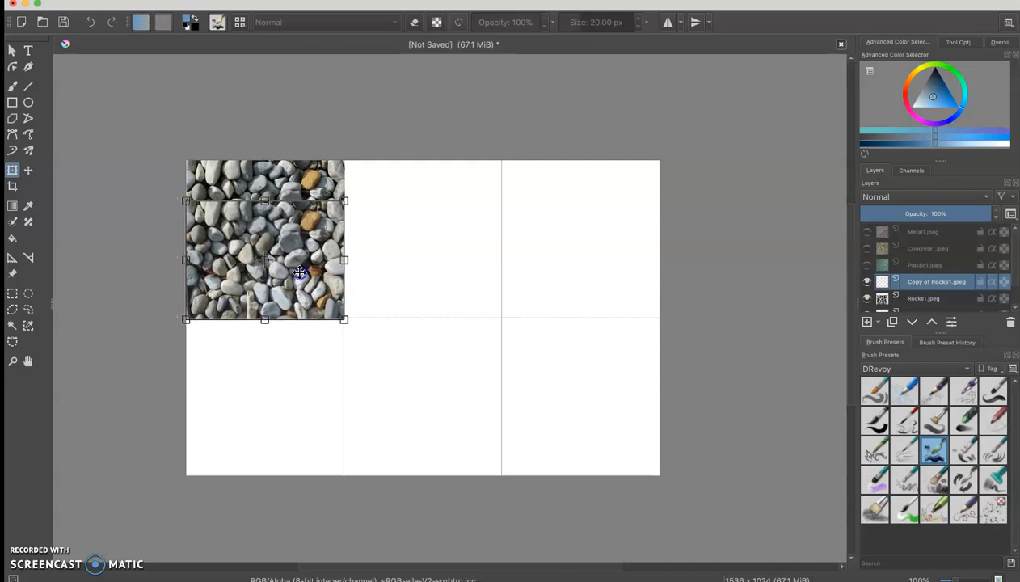
click(398, 265)
key(Return)
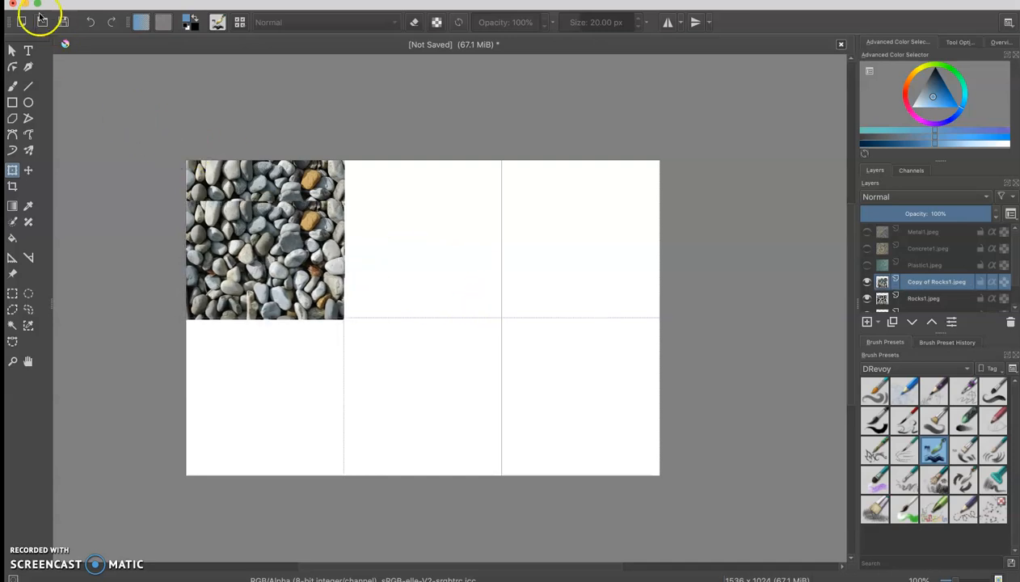
Erase along the upper edge of the copied rocks layer with the brush in eraser mode at 103 px, blending the seam between both rock images
click(12, 50)
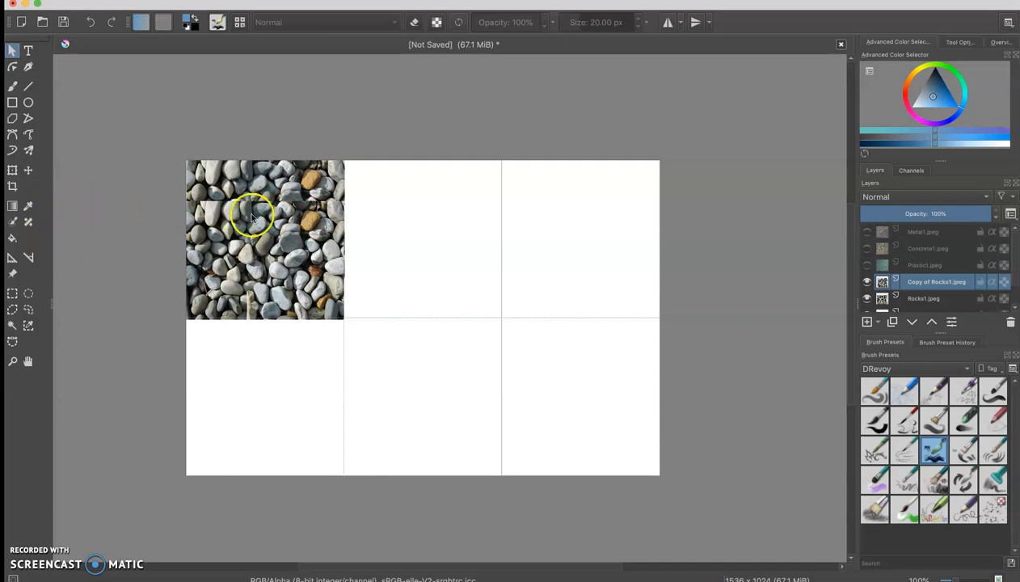
key(b)
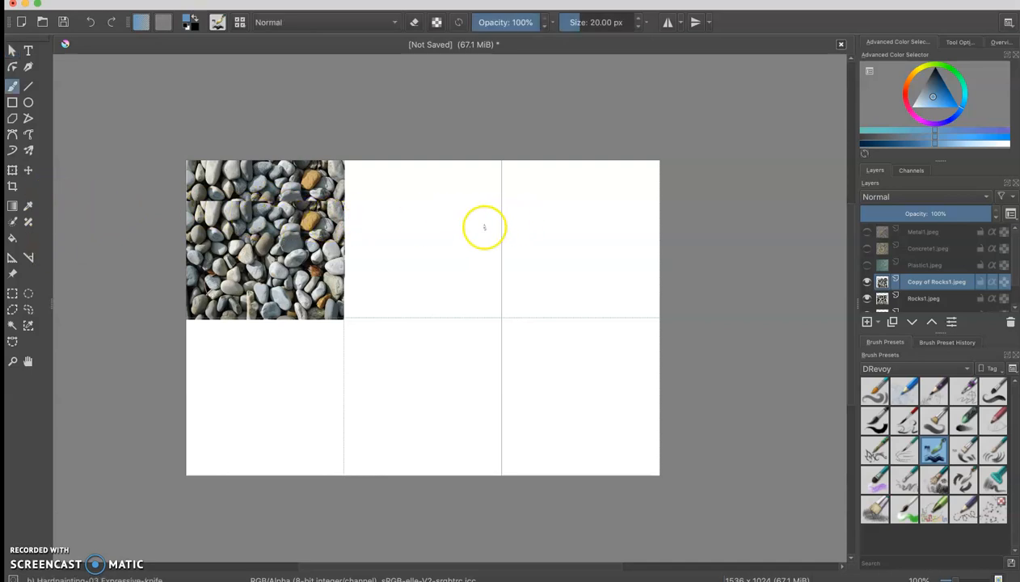
key(bracketright)
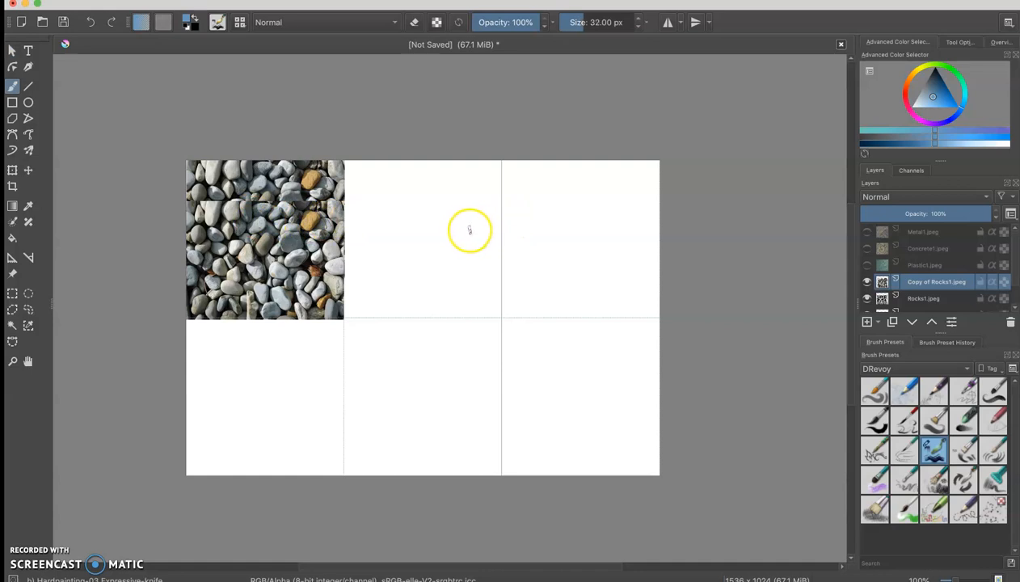
key(bracketright)
key(bracketright)
key(bracketright)
key(bracketright)
key(bracketright)
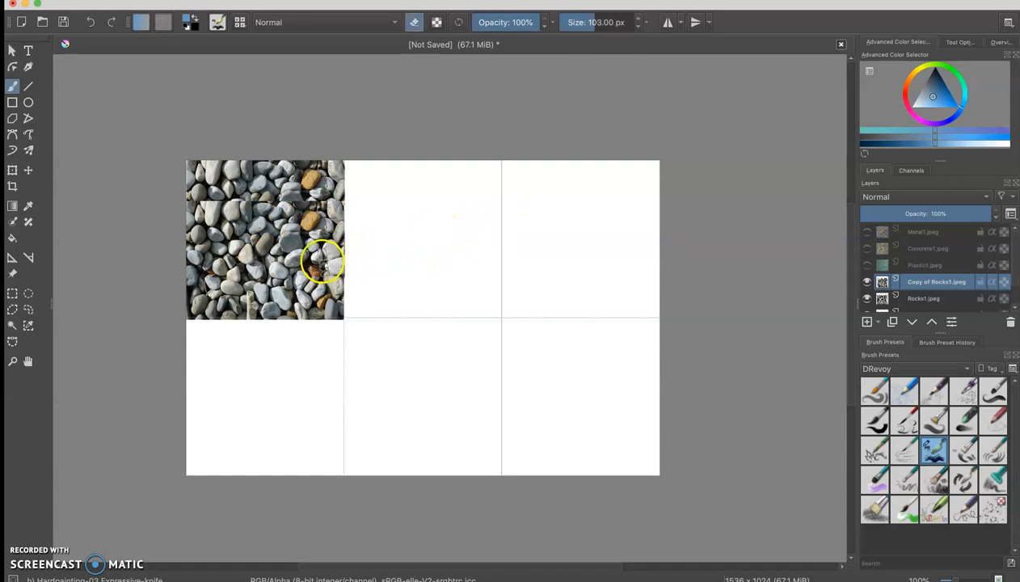
click(204, 205)
mouse_move(201, 206)
mouse_down()
mouse_move(230, 215)
mouse_move(292, 203)
mouse_up()
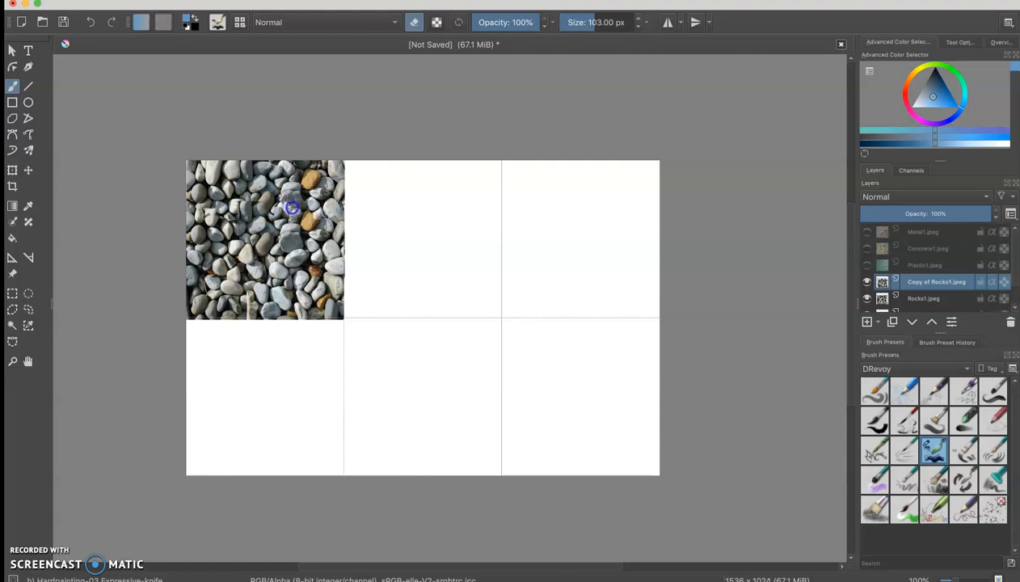
mouse_move(252, 204)
mouse_down()
mouse_move(233, 206)
mouse_move(279, 204)
mouse_move(187, 207)
mouse_move(201, 212)
mouse_up()
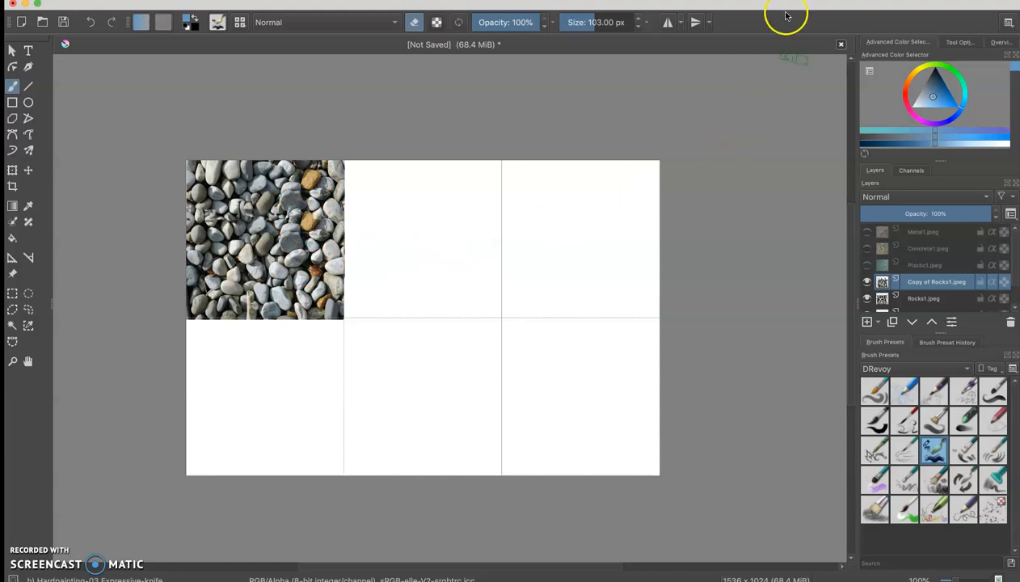
Show the Plastic1 layer, scale it down proportionally to the upper-middle grid cell's width at the cell's top edge, and apply the transform
click(866, 265)
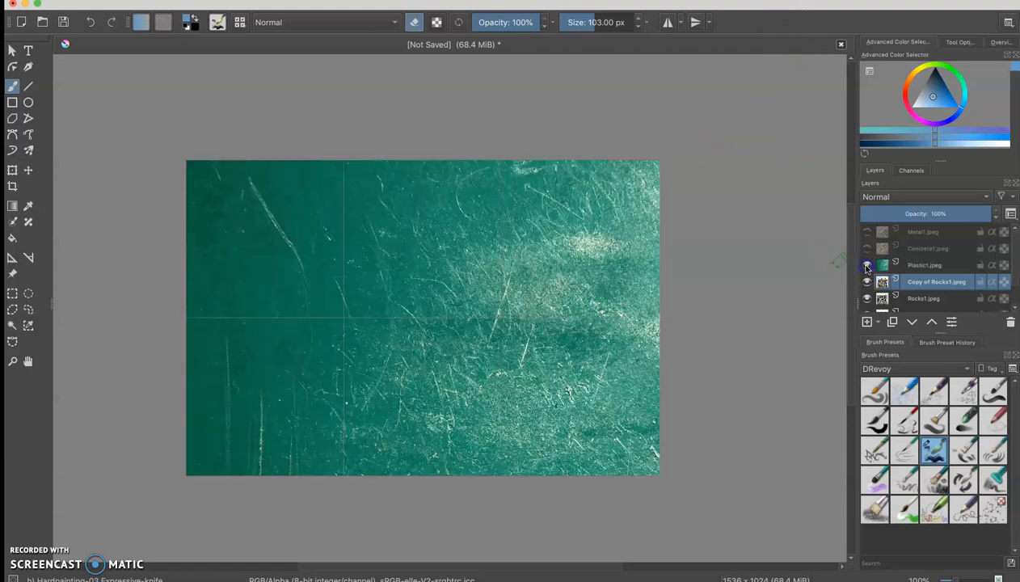
click(13, 169)
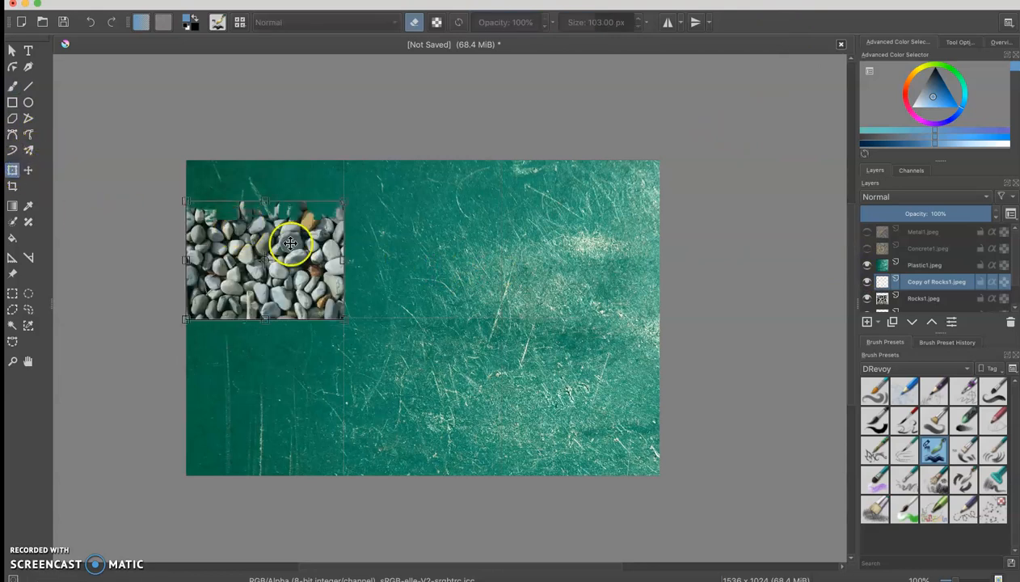
click(929, 266)
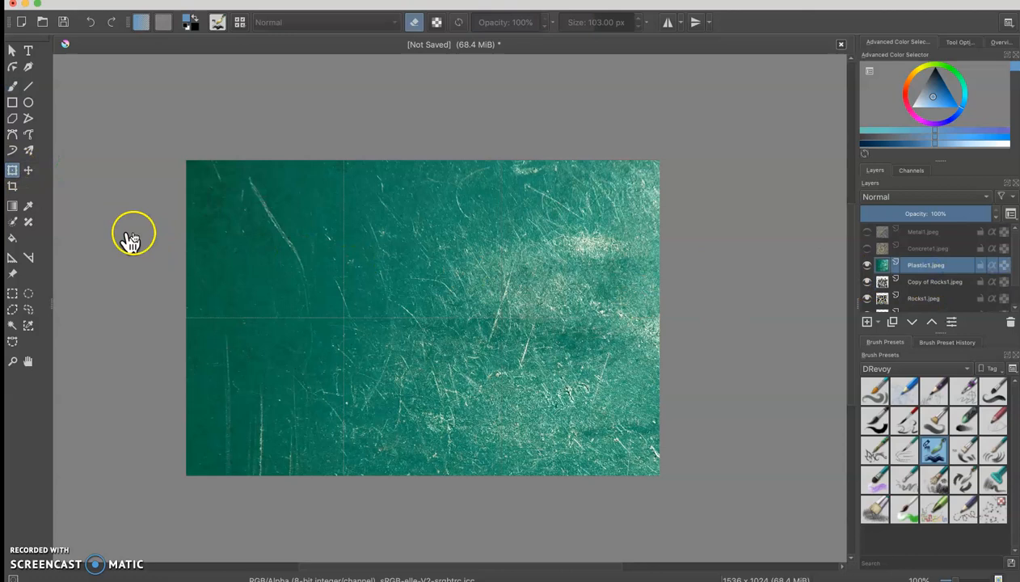
click(230, 218)
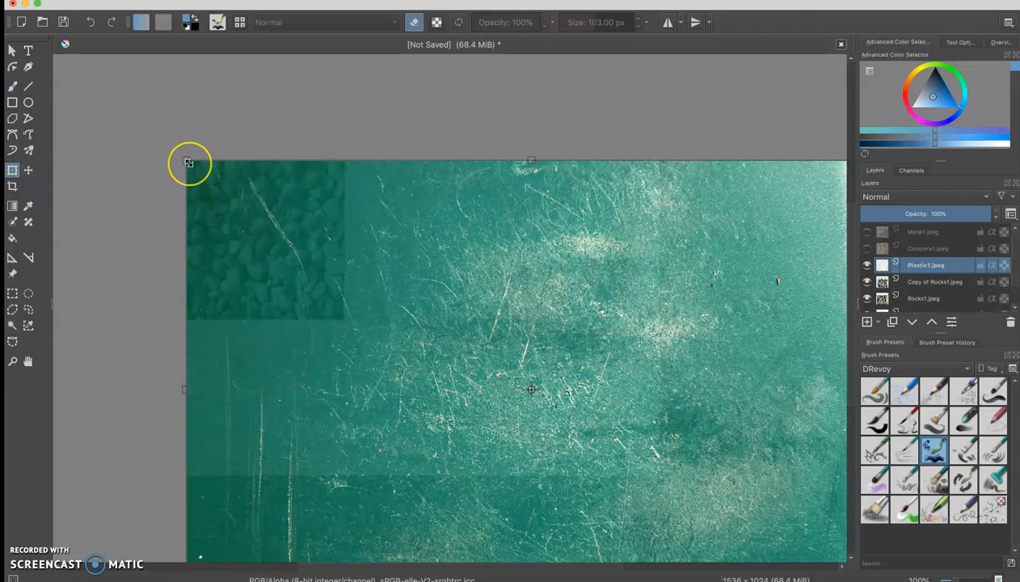
drag(187, 162, 662, 466)
drag(739, 512, 417, 232)
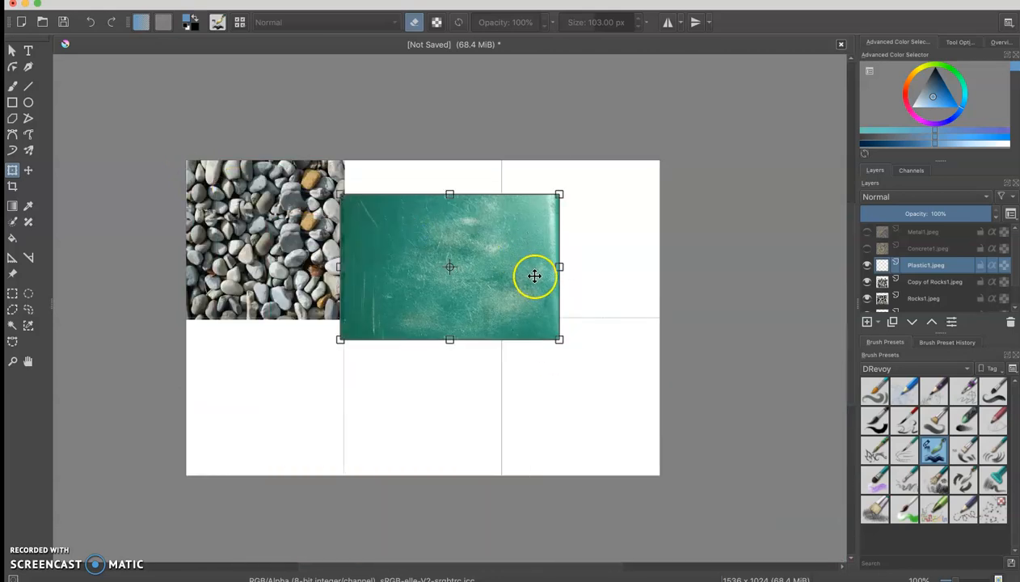
drag(557, 340, 481, 236)
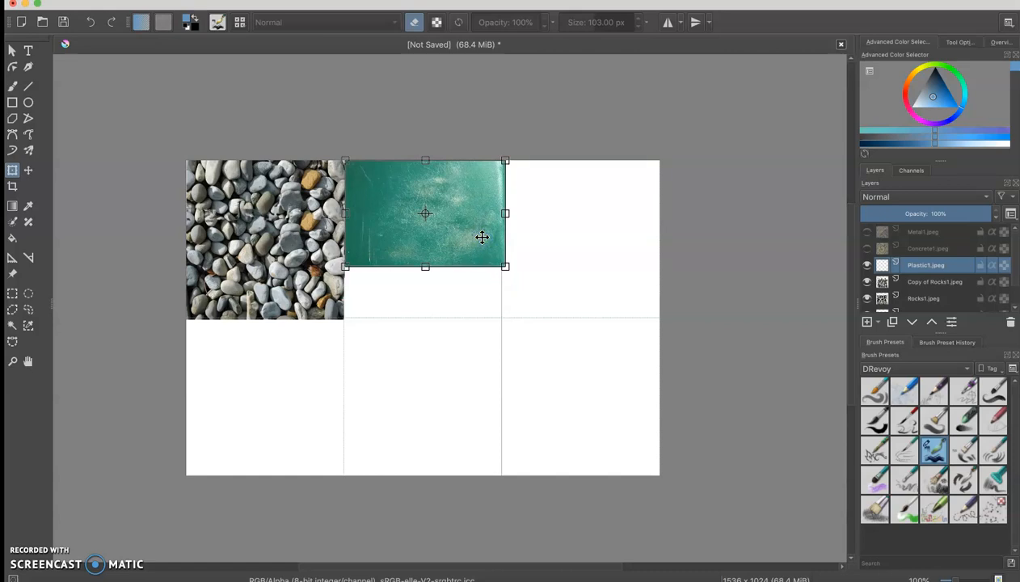
click(505, 266)
drag(505, 266, 501, 260)
key(Return)
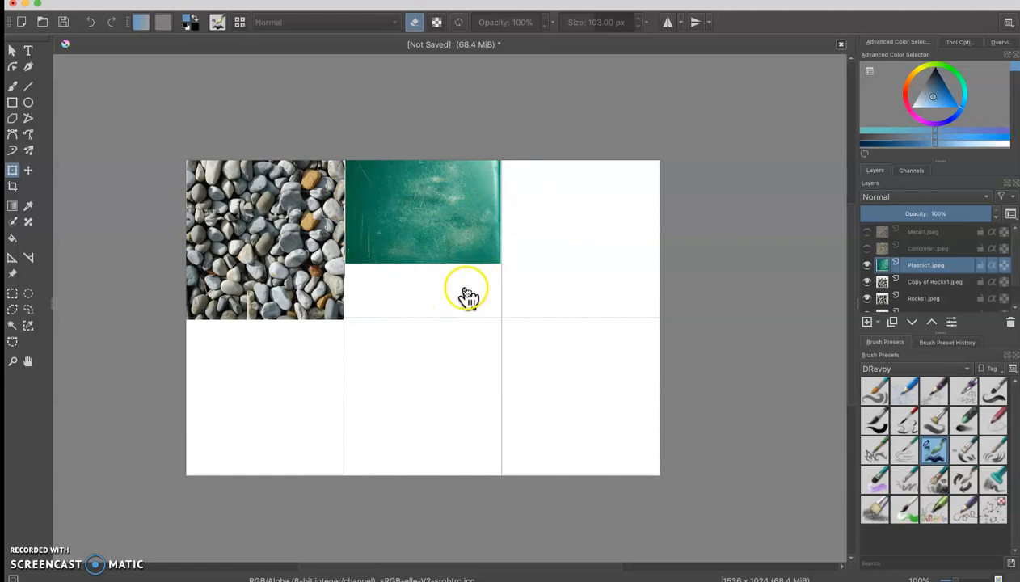
Show the Concrete1 layer and scale it down proportionally to slightly less than one grid cell's width
click(866, 248)
click(914, 249)
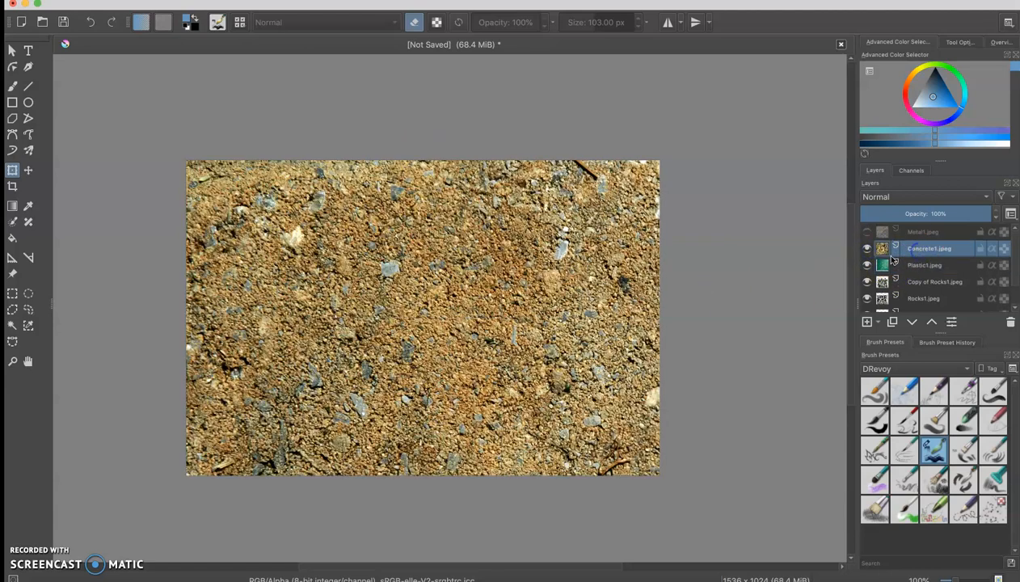
click(495, 323)
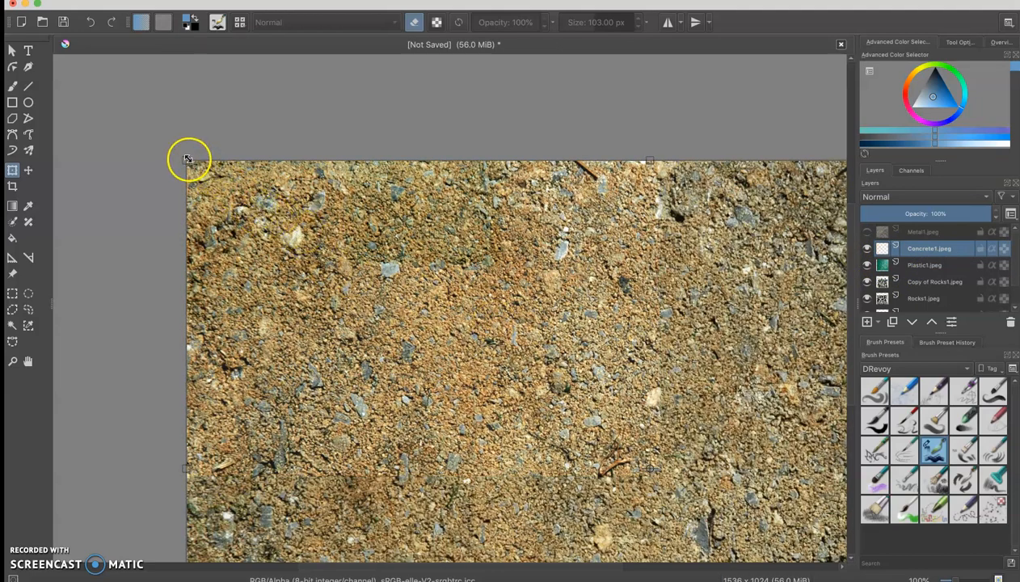
drag(188, 160, 632, 455)
drag(737, 490, 393, 241)
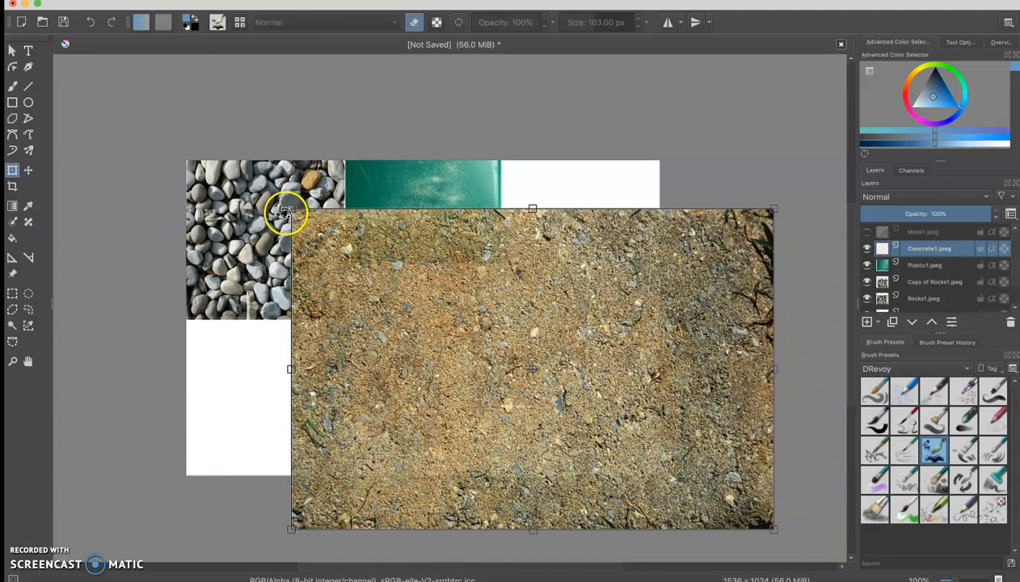
drag(289, 208, 563, 396)
drag(651, 462, 526, 341)
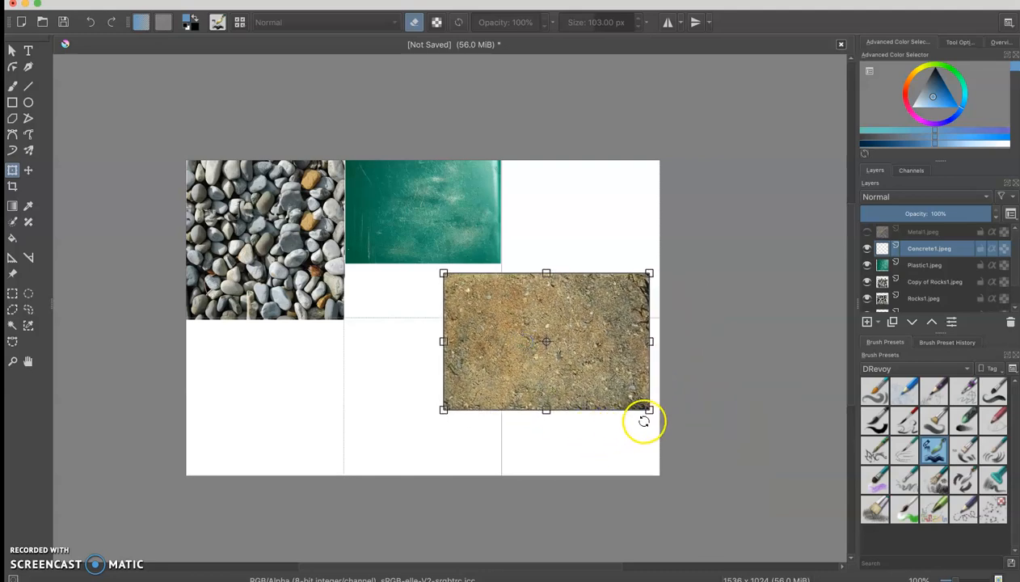
drag(648, 409, 578, 366)
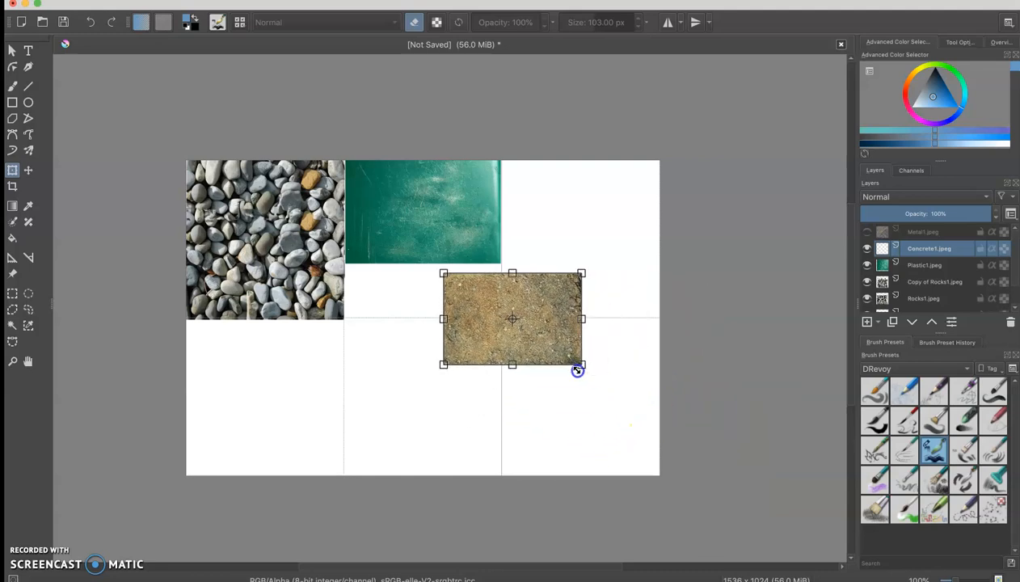
Move the concrete image into the upper-right grid cell, stretch it to fill the whole cell, and apply the transform
drag(543, 327, 602, 215)
drag(638, 249, 659, 317)
drag(659, 317, 660, 317)
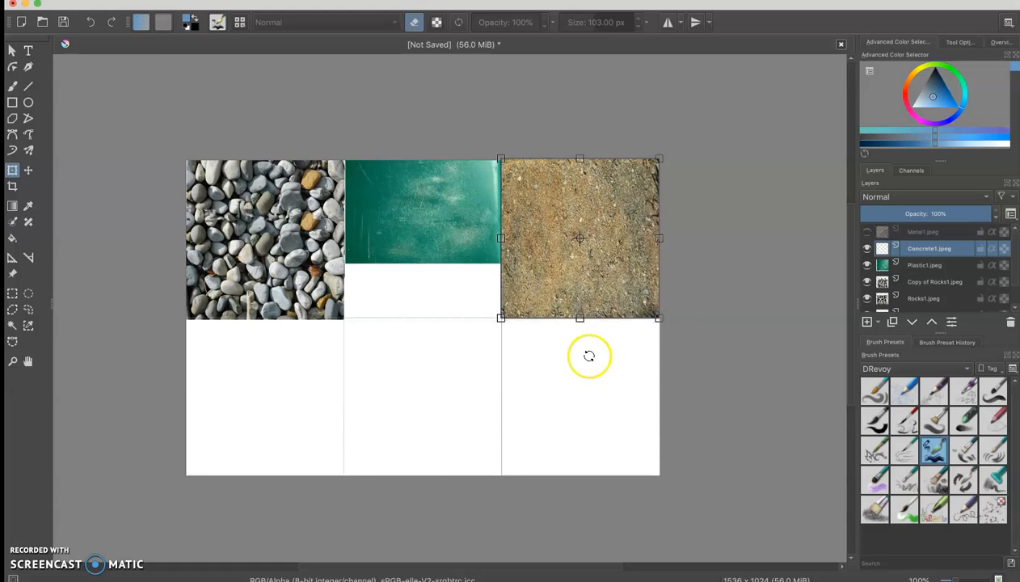
key(Return)
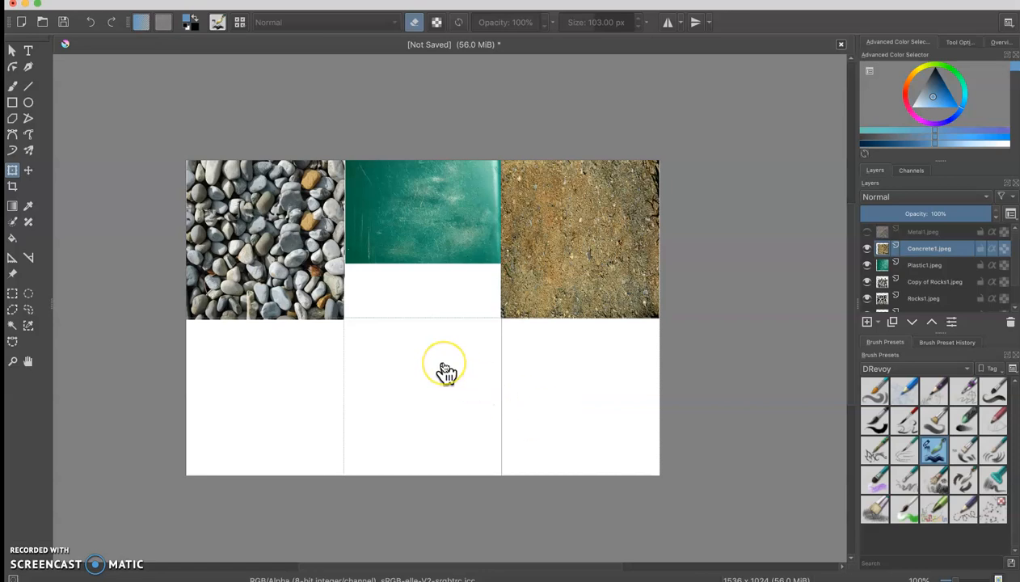
click(625, 264)
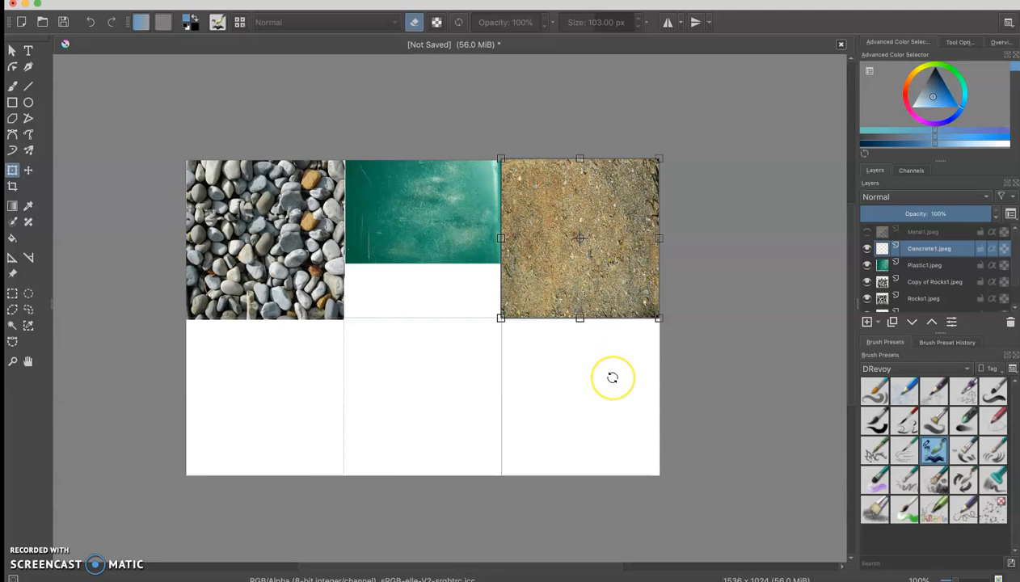
key(Return)
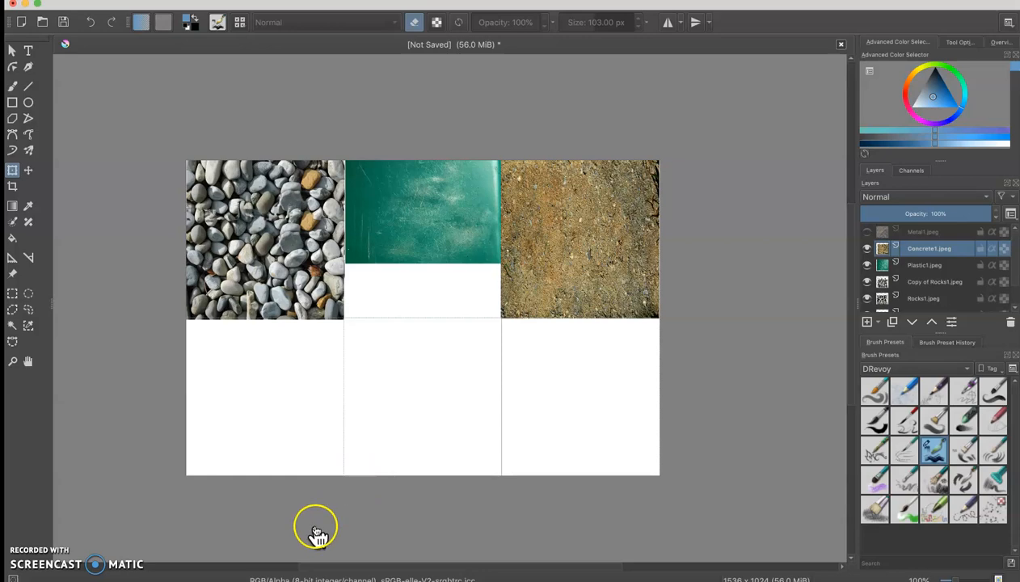
Switch to Chrome and search Google for "metal texture seamless"
click(193, 577)
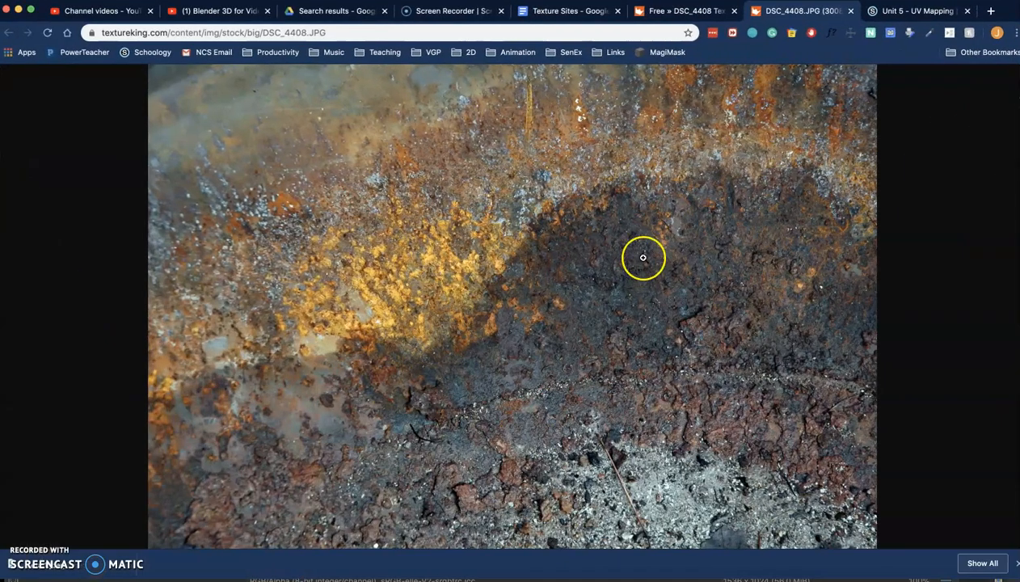
click(558, 32)
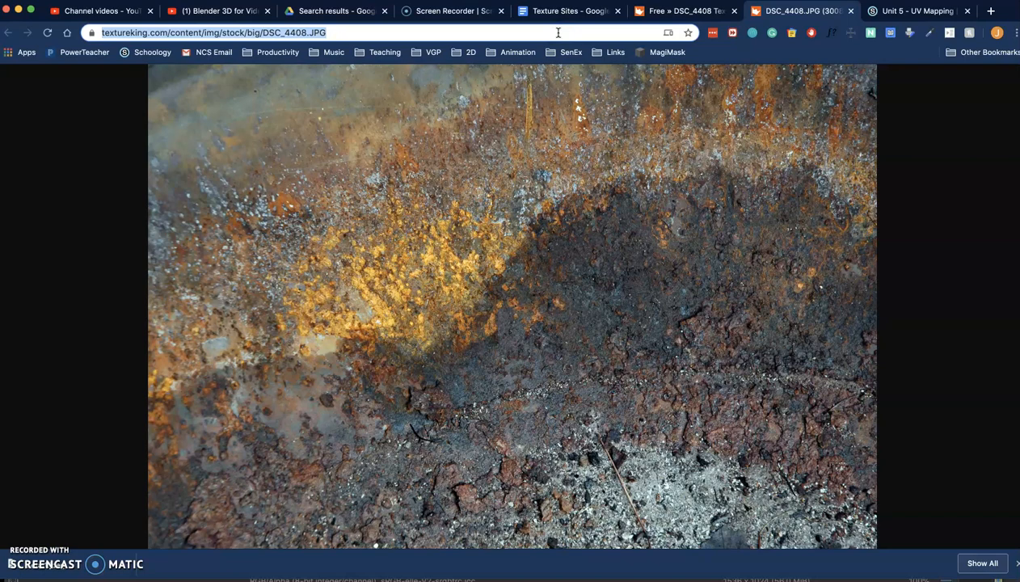
text(m)
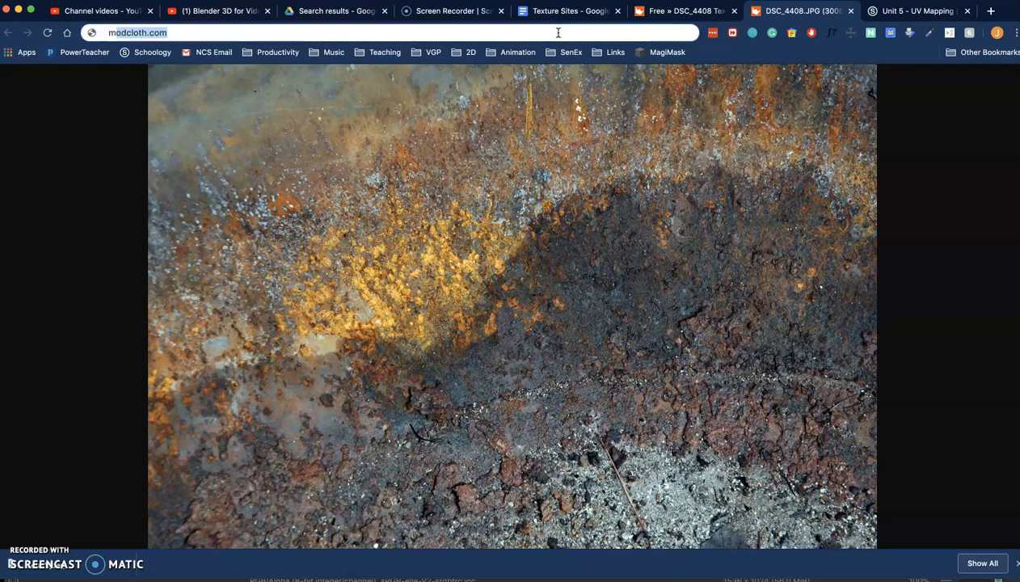
text(etal tex)
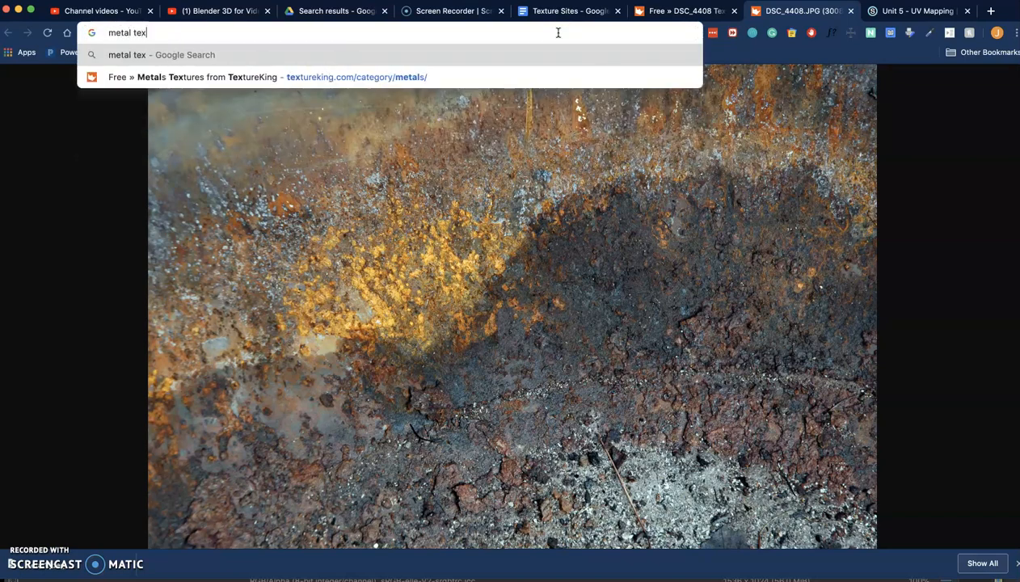
text(ture seamless)
key(Return)
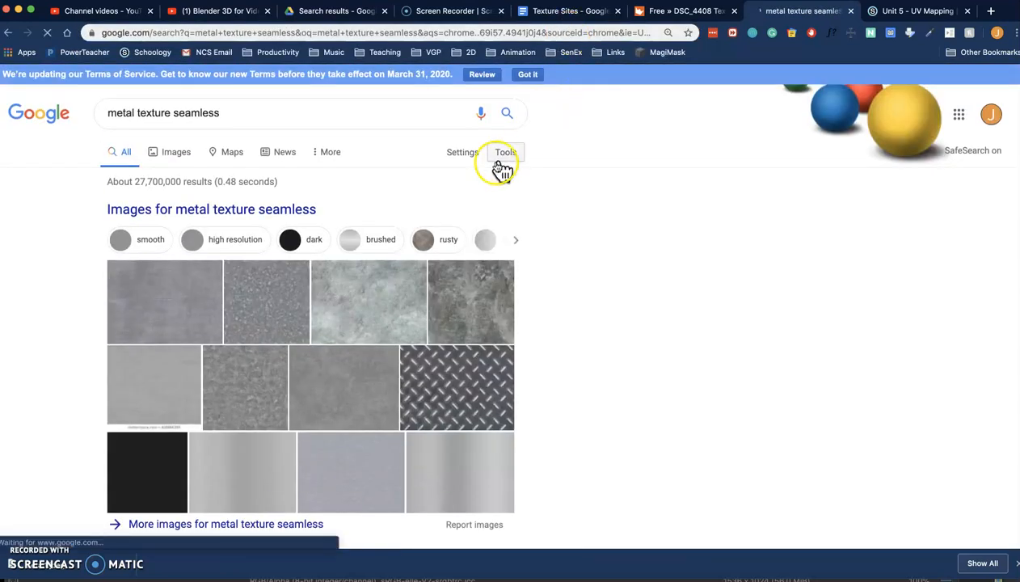
Browse the image results for a seamless metal texture and bring the speckled grey one into the Krita document as a new layer
click(237, 214)
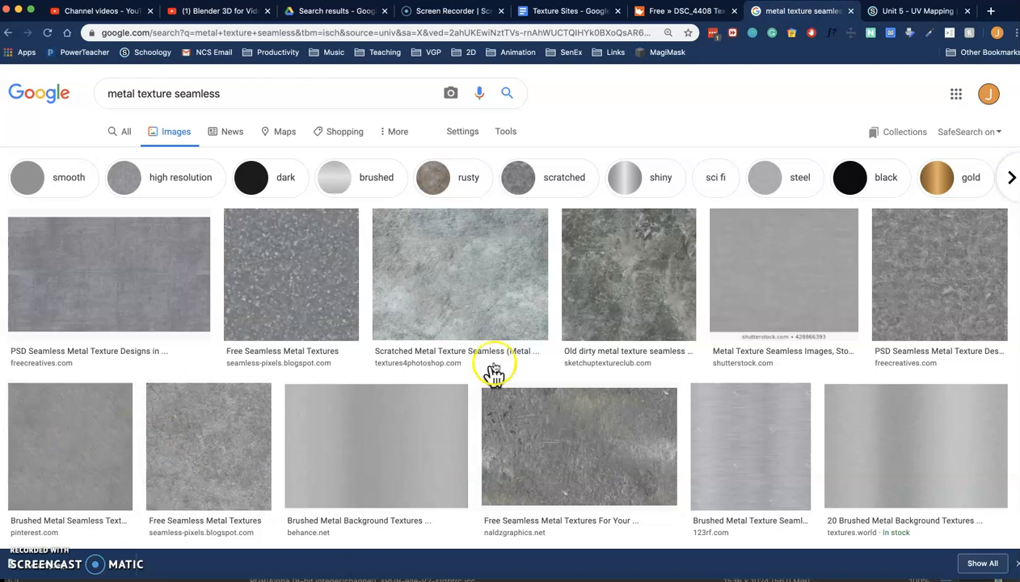
click(602, 307)
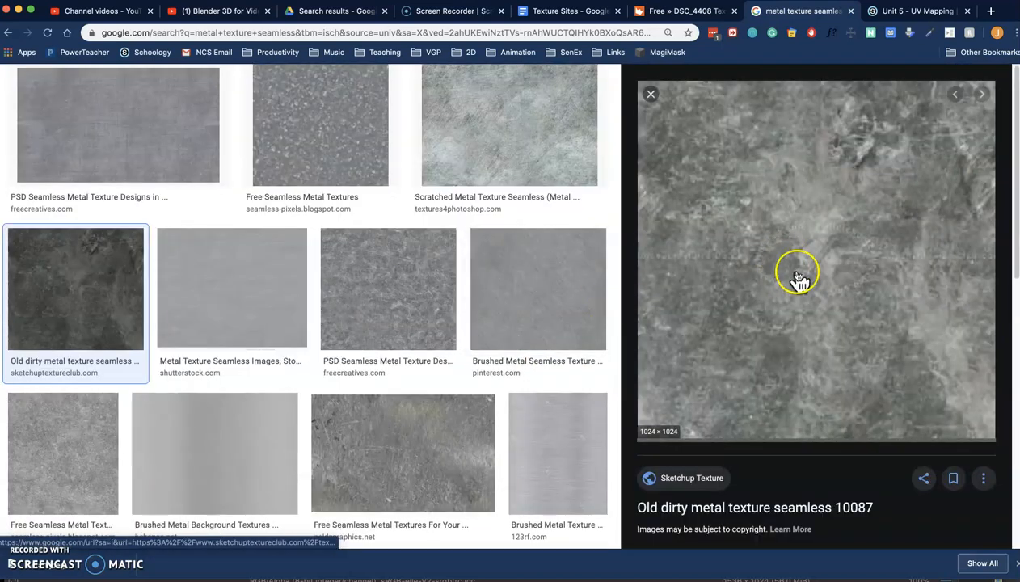
click(760, 265)
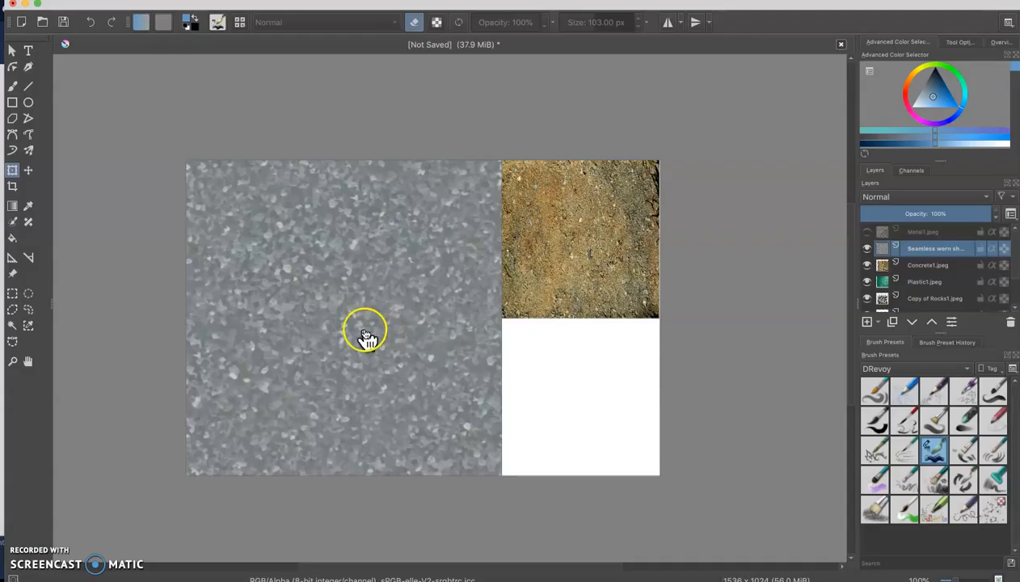
Scale the speckled metal image down to one grid cell, fit it into the lower-left cell, and apply the transform
click(364, 329)
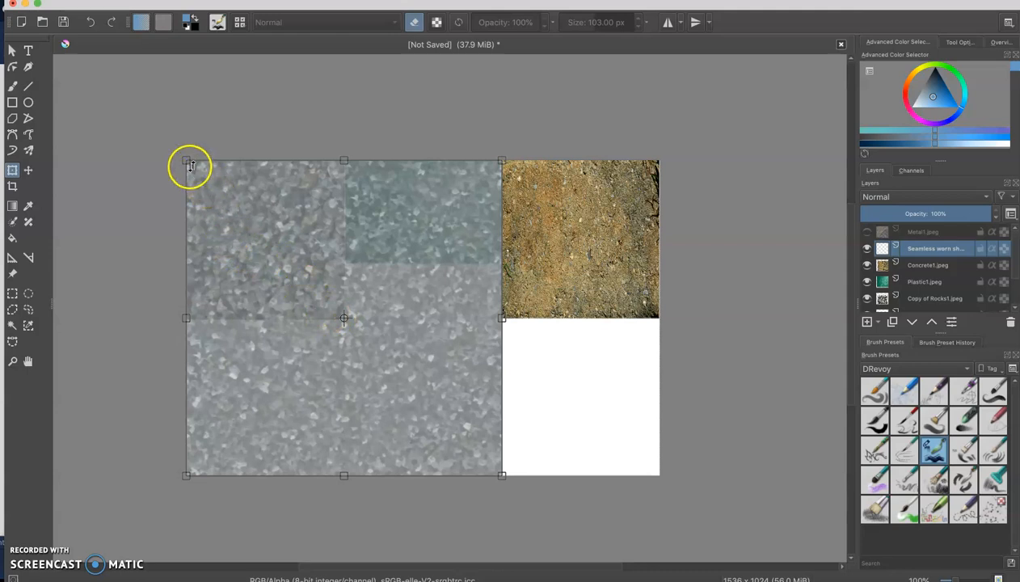
drag(182, 161, 368, 326)
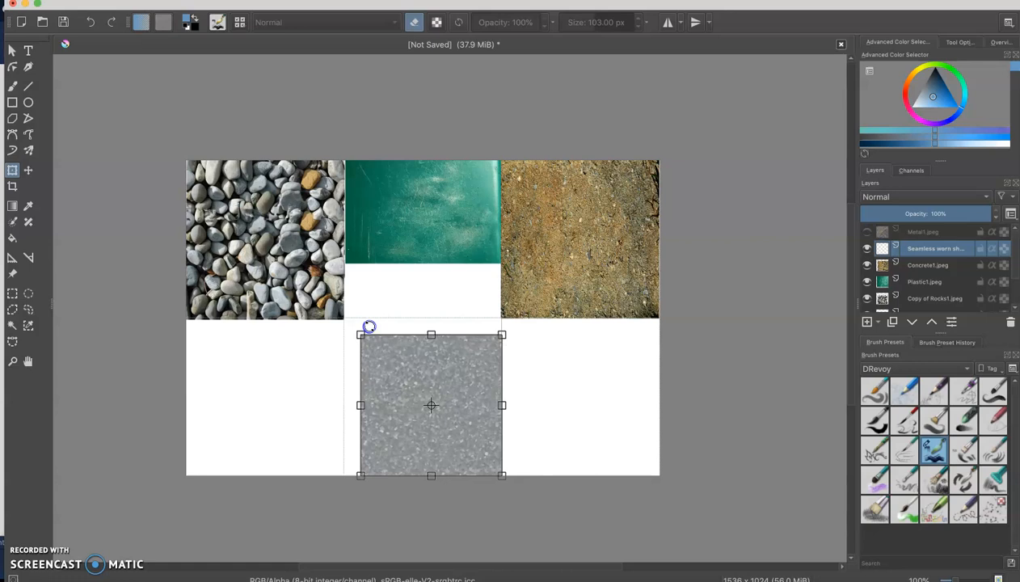
drag(415, 364, 247, 349)
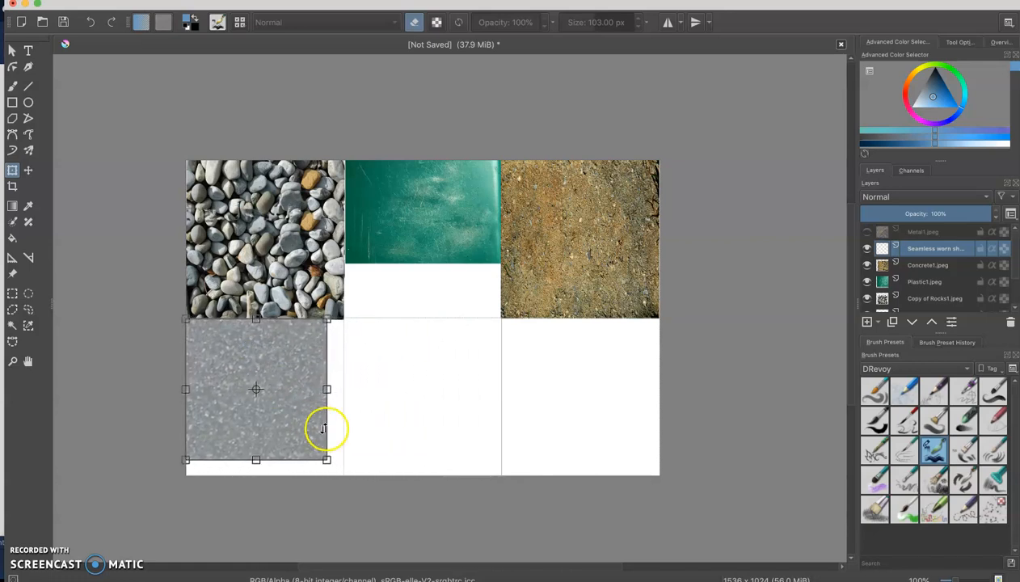
drag(327, 459, 346, 472)
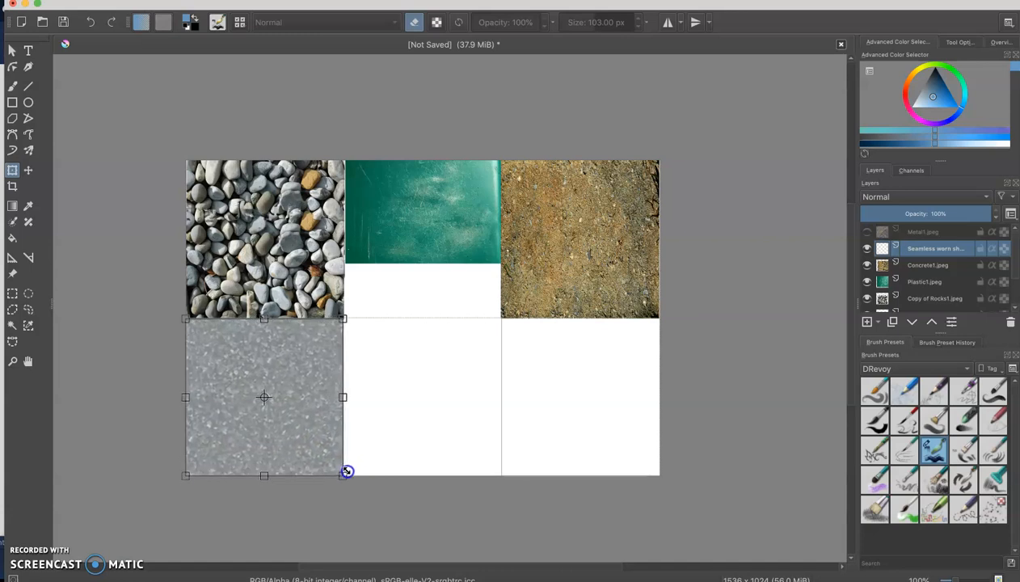
drag(346, 471, 346, 470)
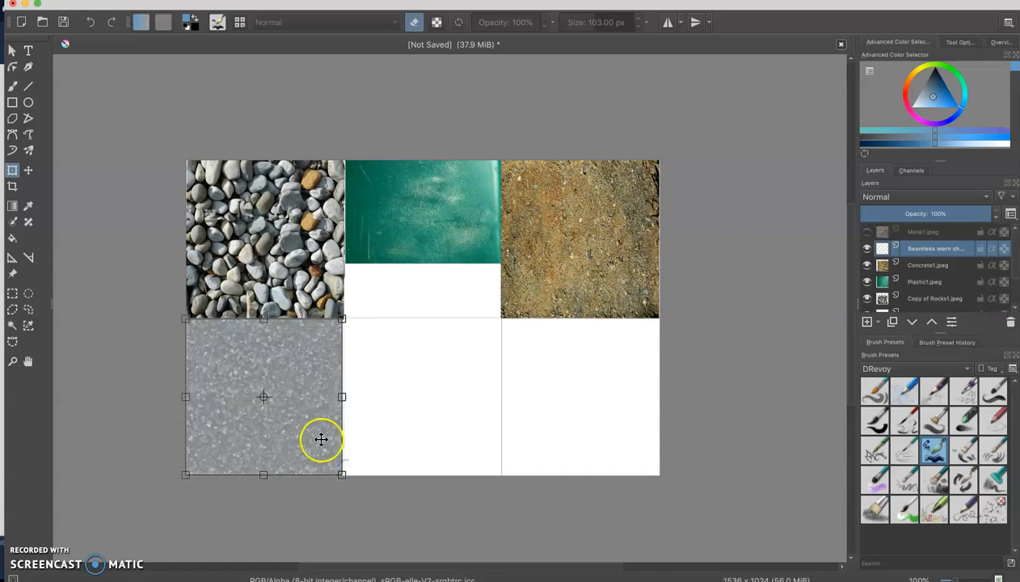
key(Return)
Show the Metal1 and Grass1 textures in the remaining lower grid cells and hide the white Background layer
click(414, 412)
drag(322, 418, 320, 419)
click(417, 416)
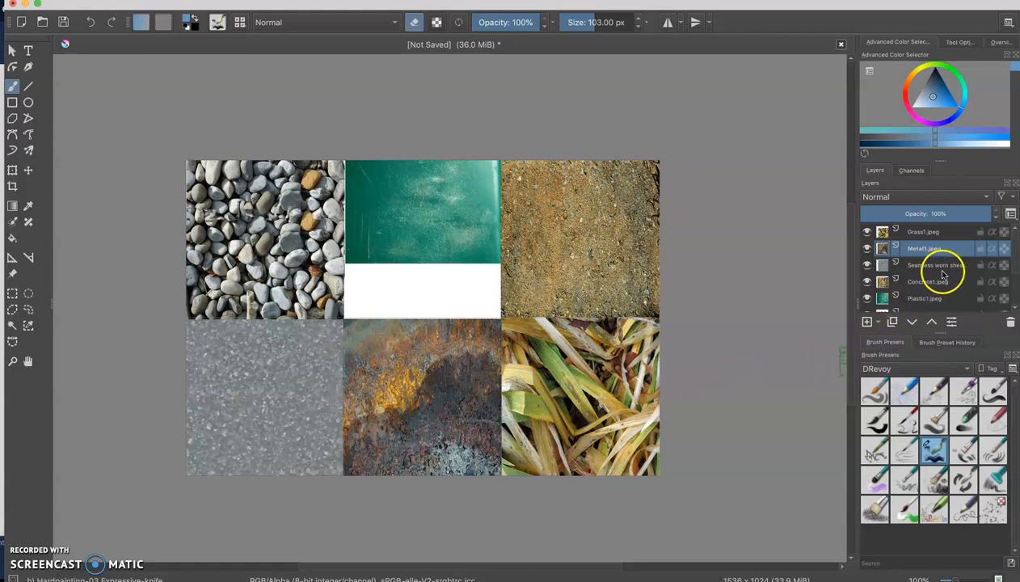
scroll(939, 275, down, 3)
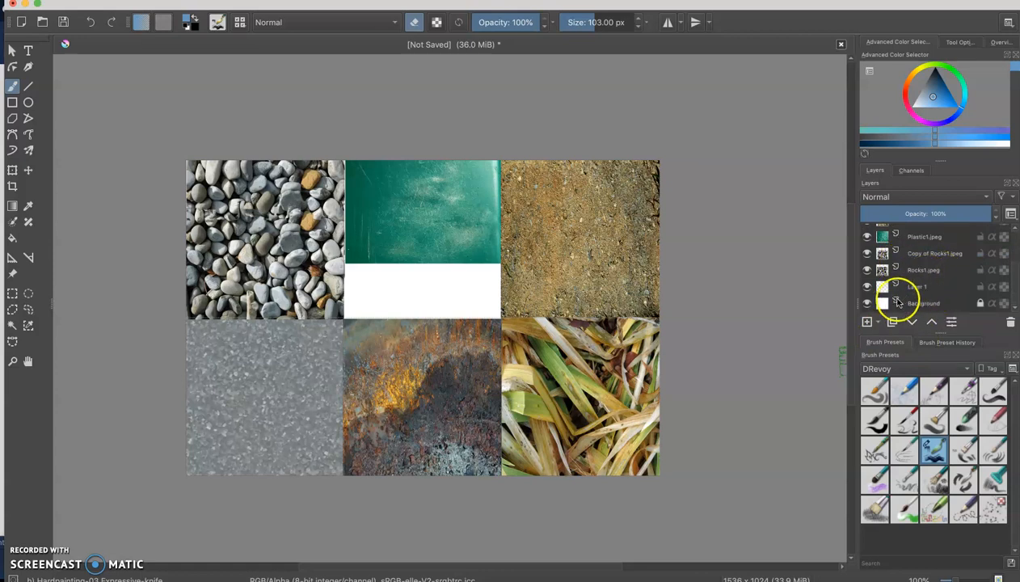
click(867, 303)
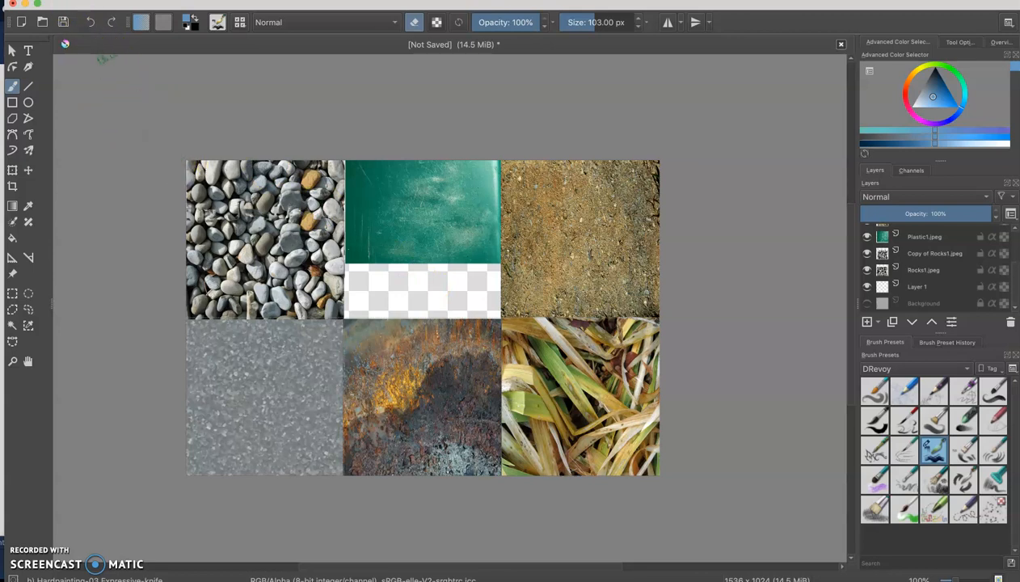
Start saving the document and go to the TexSheet folder on the Desktop
click(66, 0)
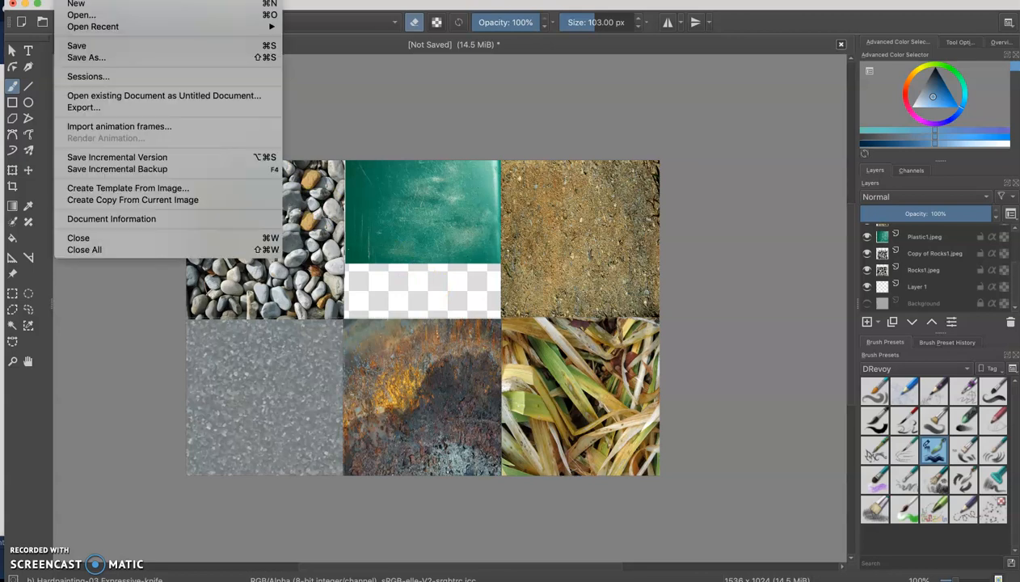
click(75, 46)
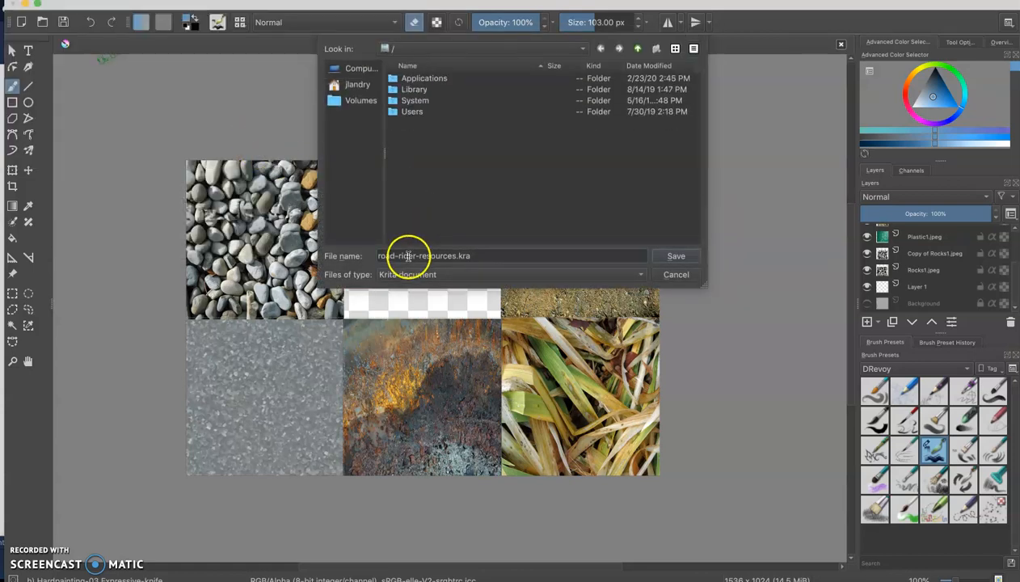
click(357, 85)
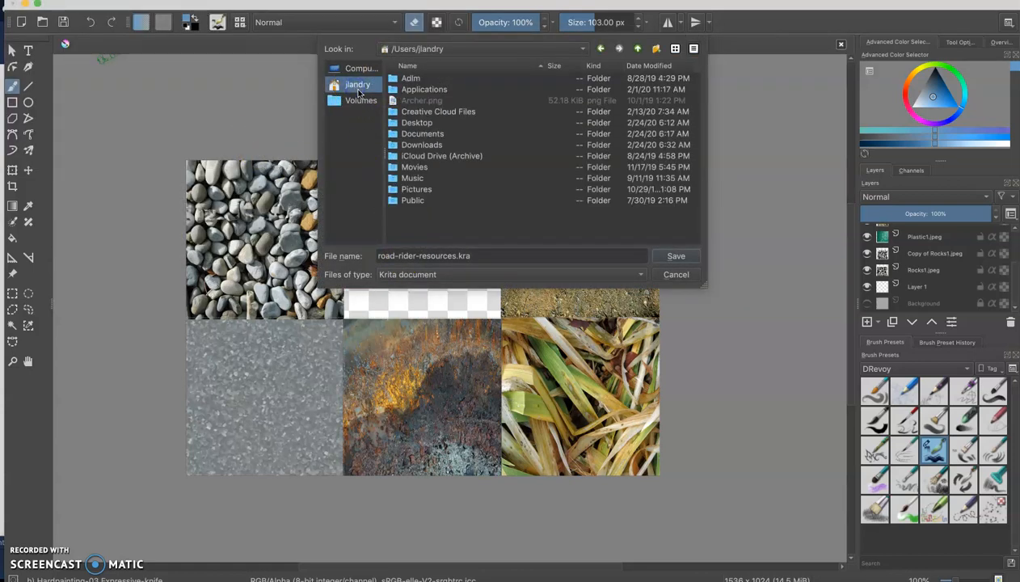
double_click(412, 122)
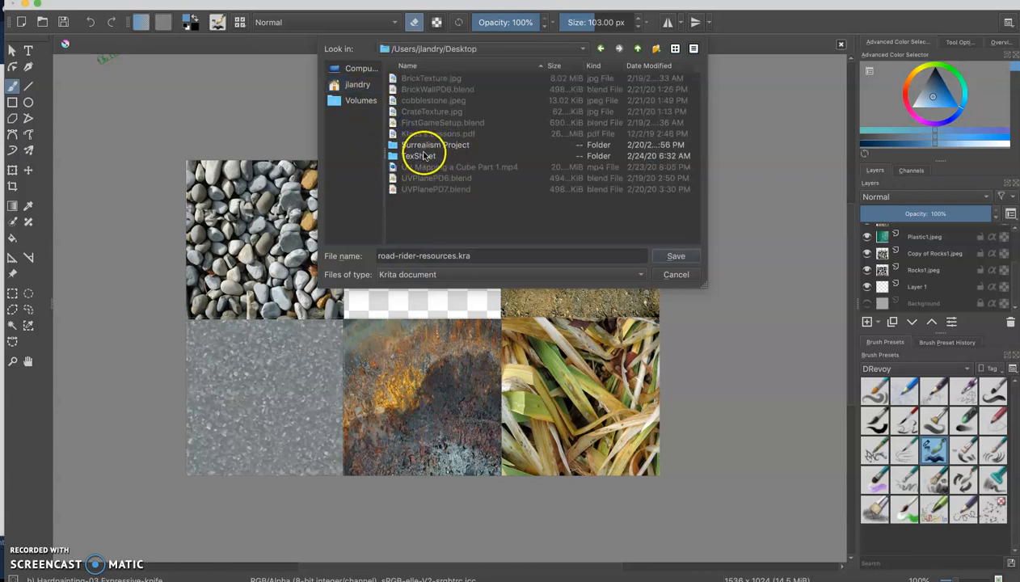
double_click(420, 155)
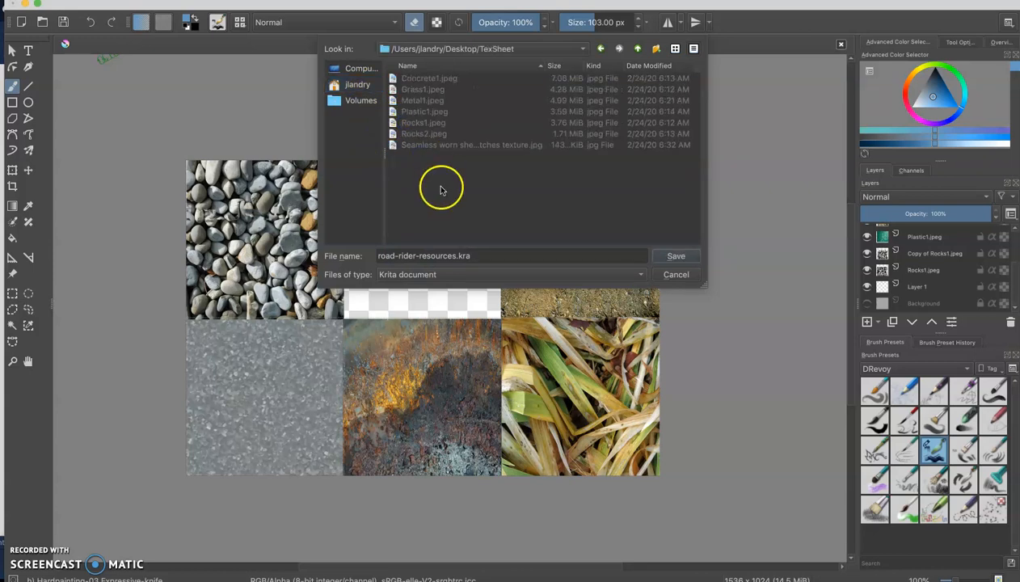
Save the layered sheet as a Krita document named TexSheetMaster.kra
click(414, 277)
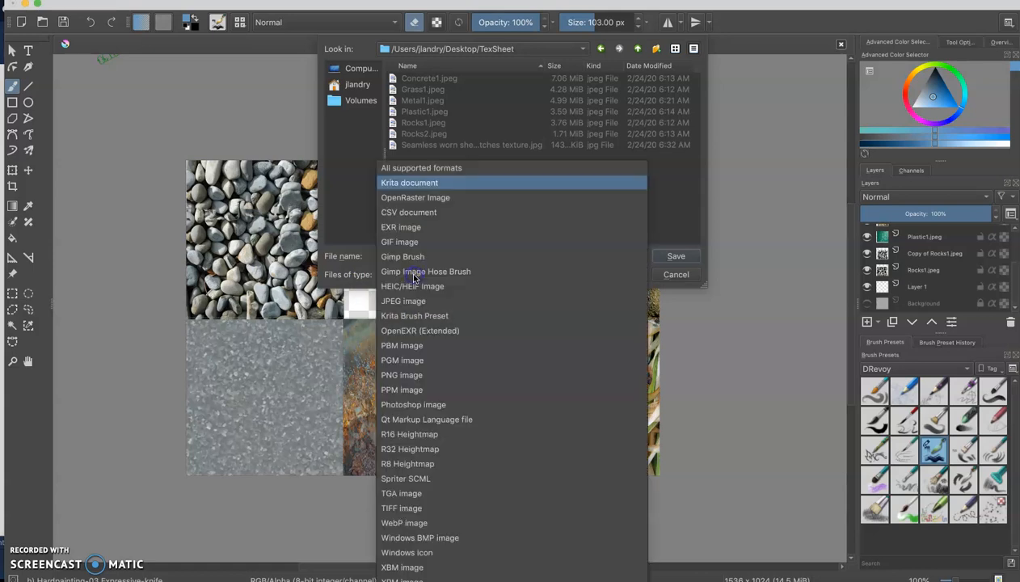
click(416, 185)
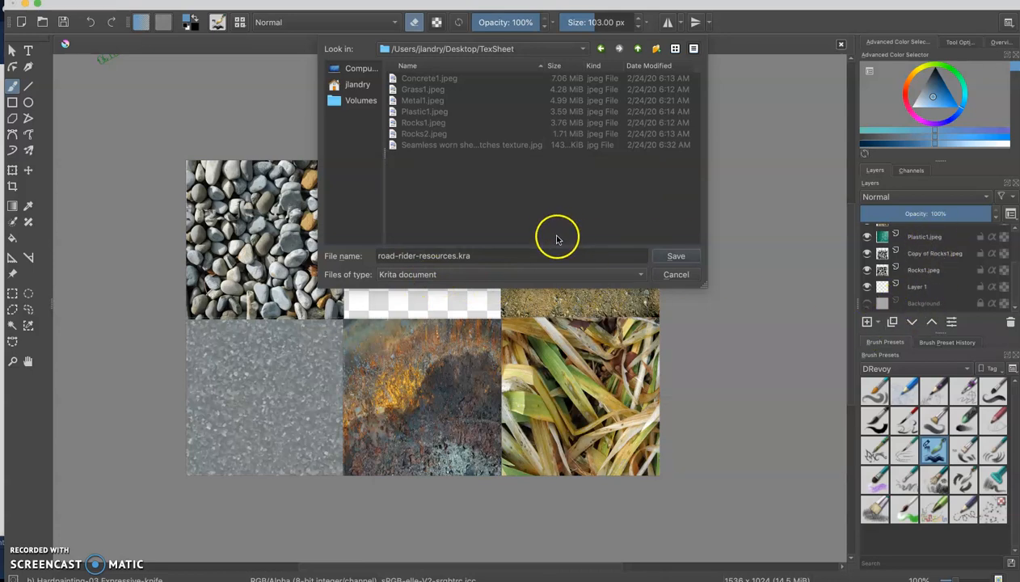
click(411, 255)
drag(440, 257, 365, 256)
key(BackSpace)
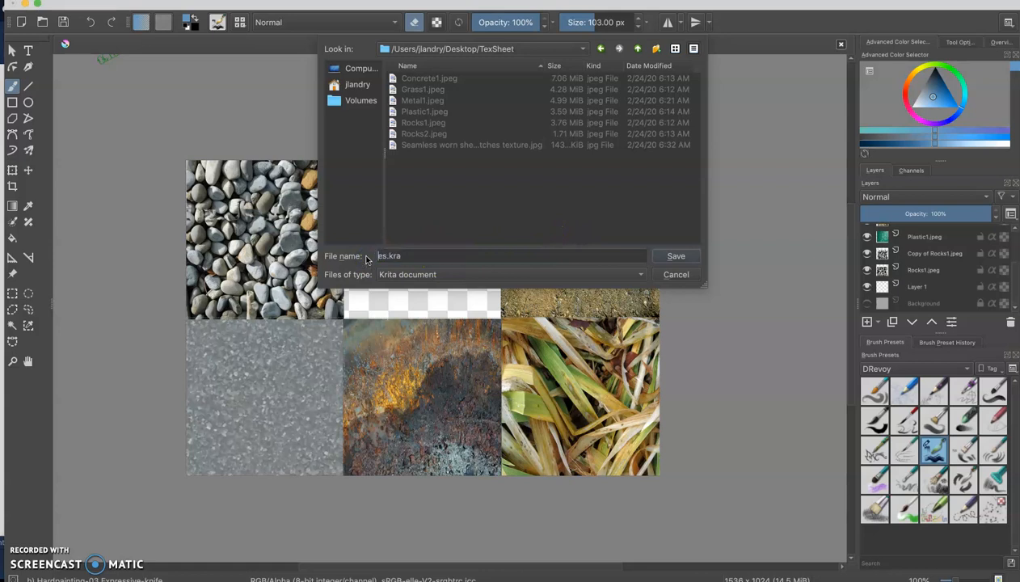
click(386, 256)
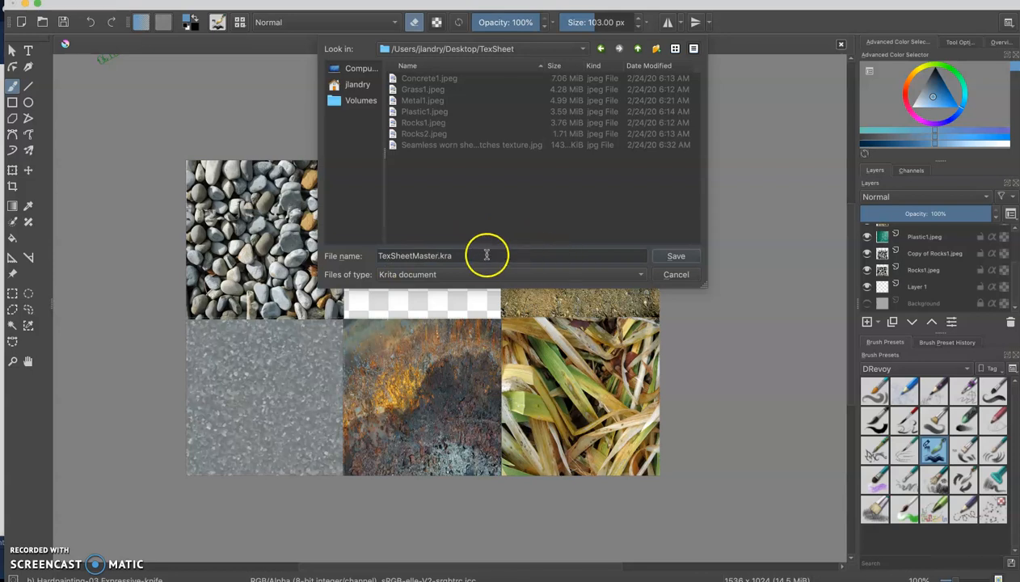
click(673, 256)
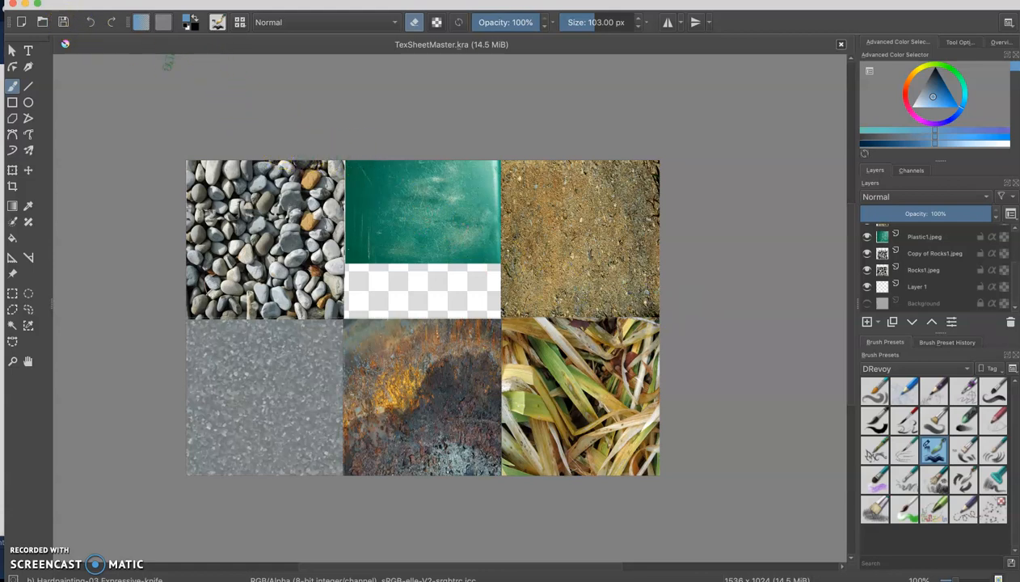
Save a copy of the sheet as a PNG image named TexSheetFinal.png in the TexSheet folder
click(66, 0)
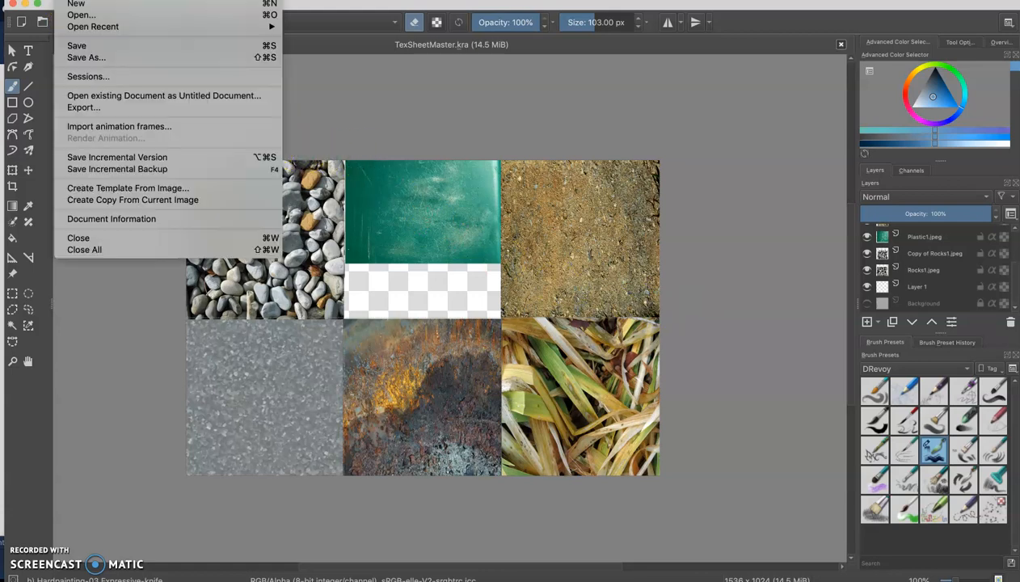
click(81, 58)
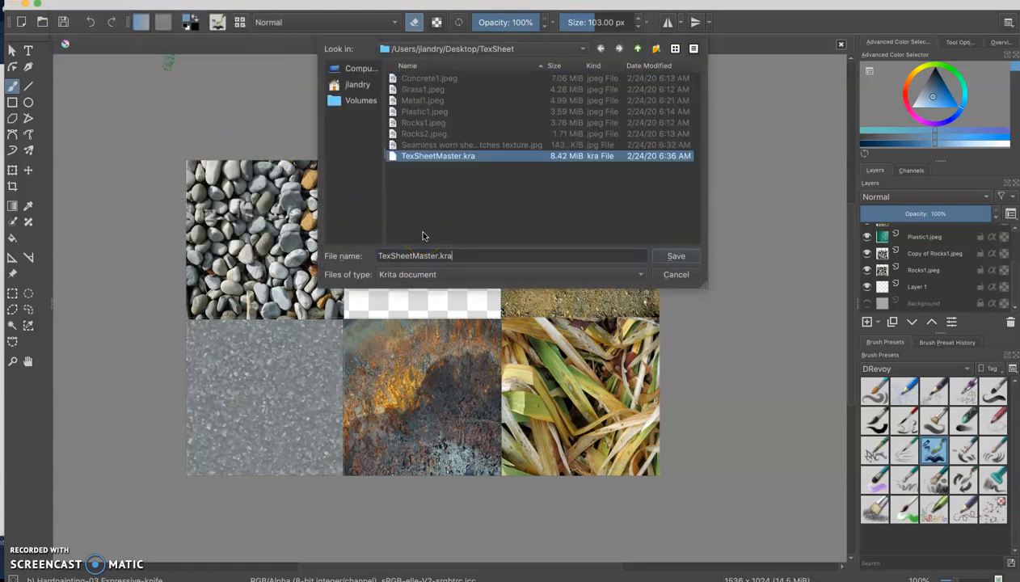
click(403, 277)
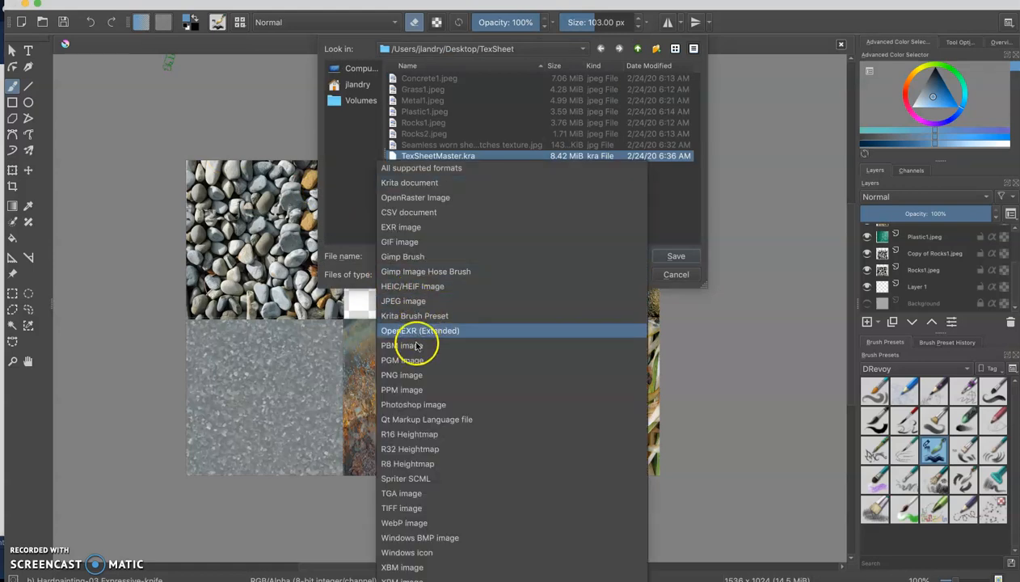
click(413, 377)
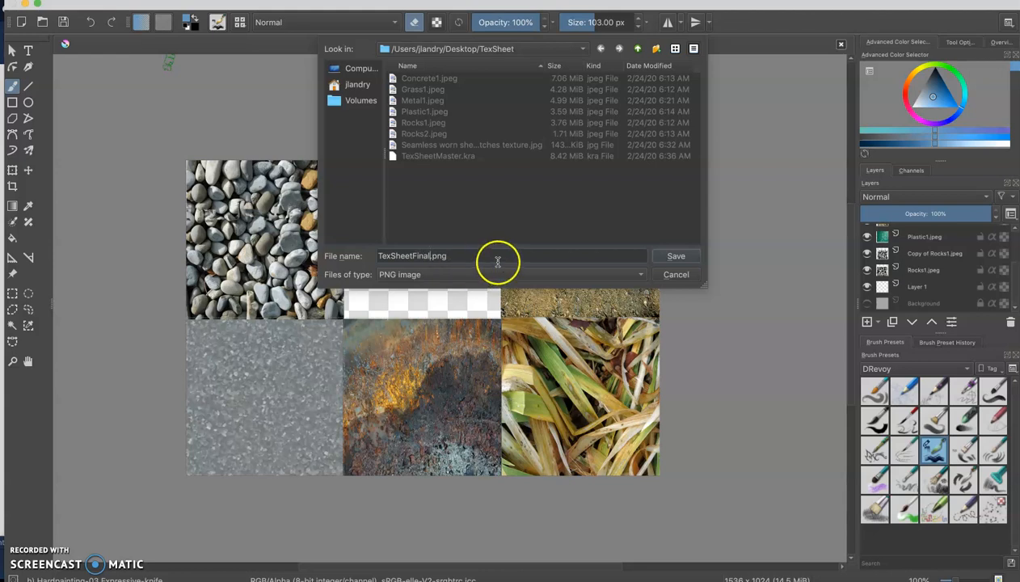
click(673, 256)
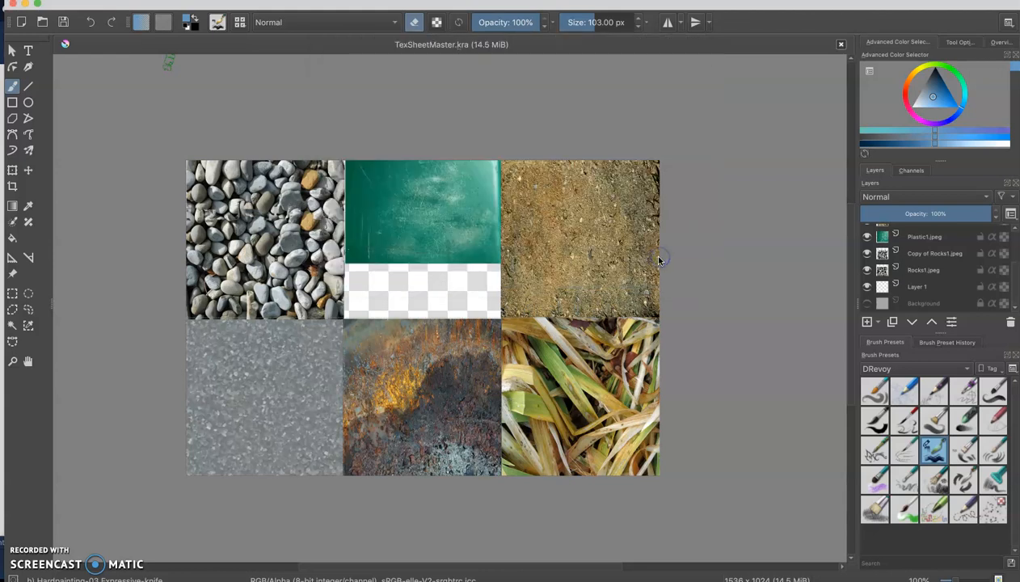
click(766, 509)
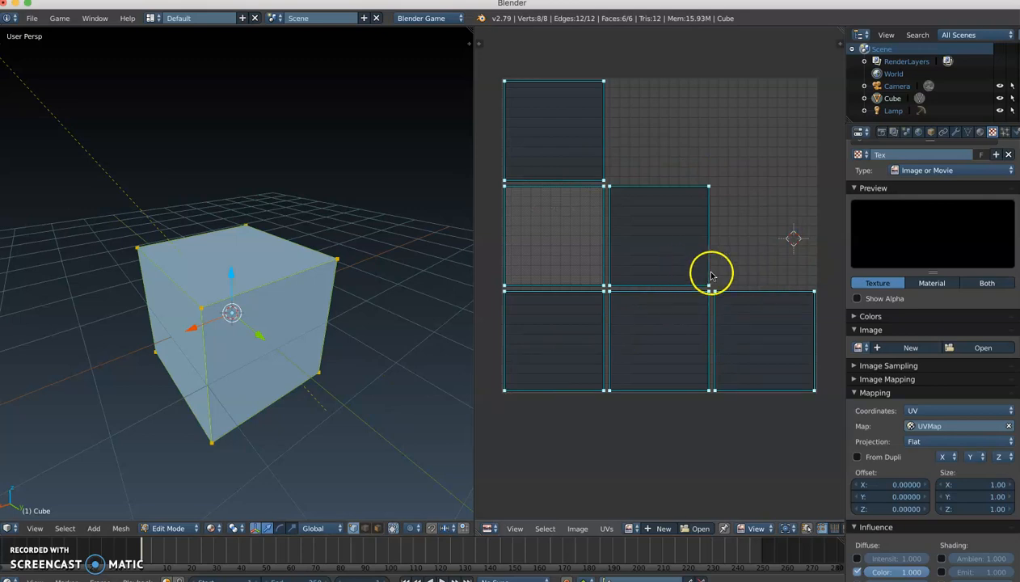
In Blender, load TexSheetFinal.png from the Desktop's TexSheet folder as the cube's image texture, using thumbnails to find it
click(982, 347)
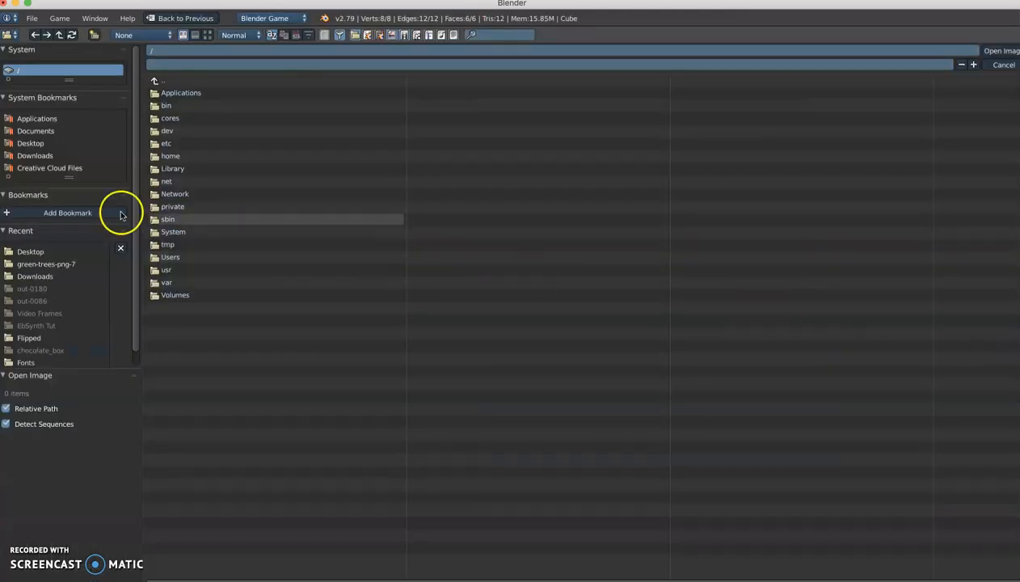
click(36, 143)
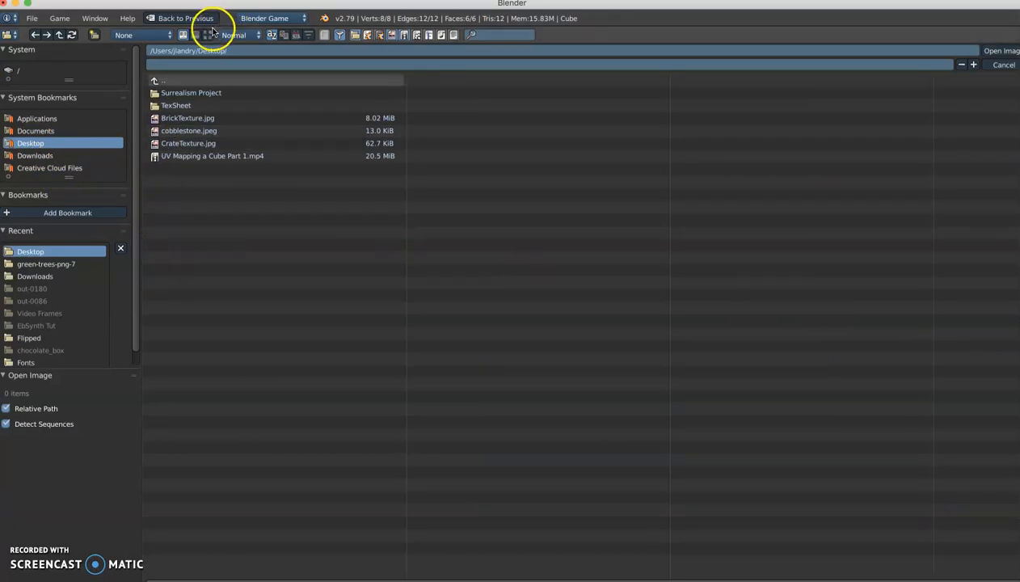
click(174, 105)
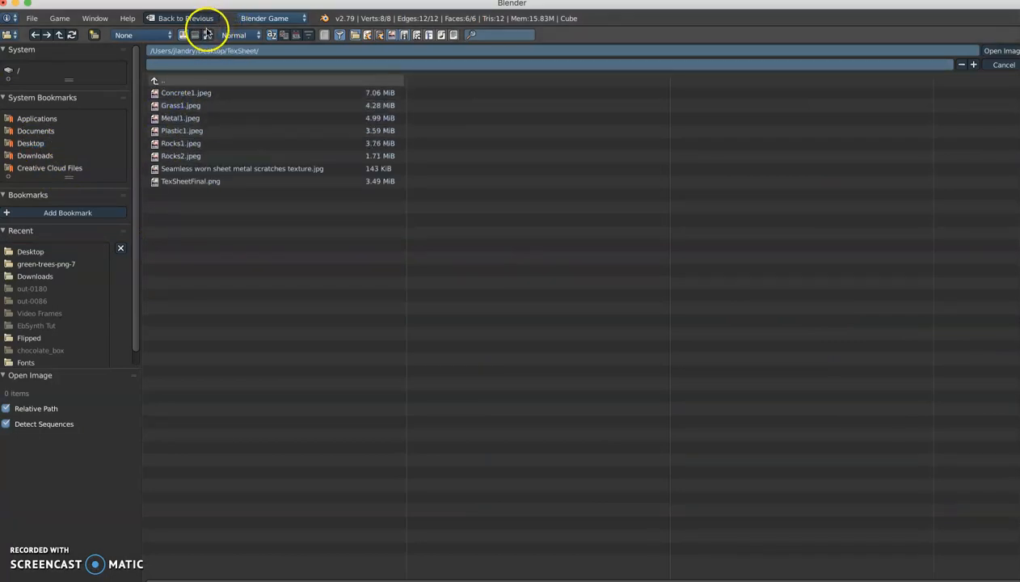
click(207, 35)
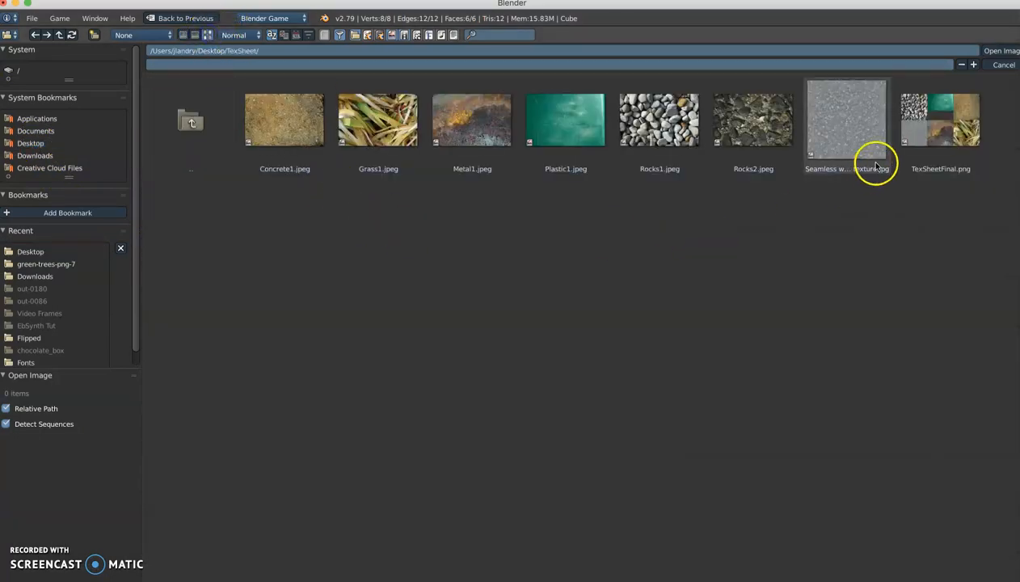
double_click(922, 109)
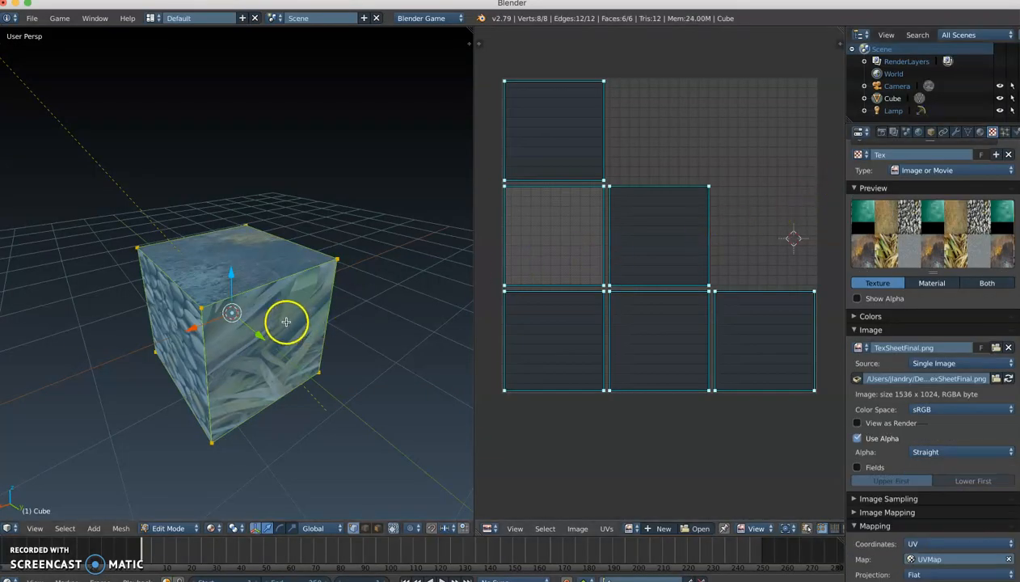
Display TexSheetFinal.png behind the cube's unwrapped faces in the UV editor
click(628, 529)
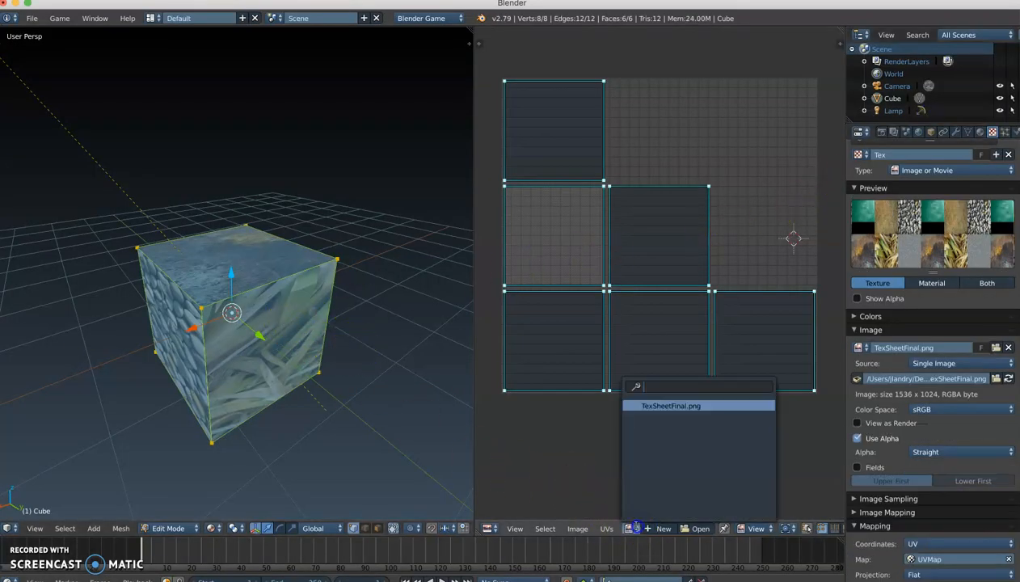
click(649, 404)
scroll(653, 380, down, 7)
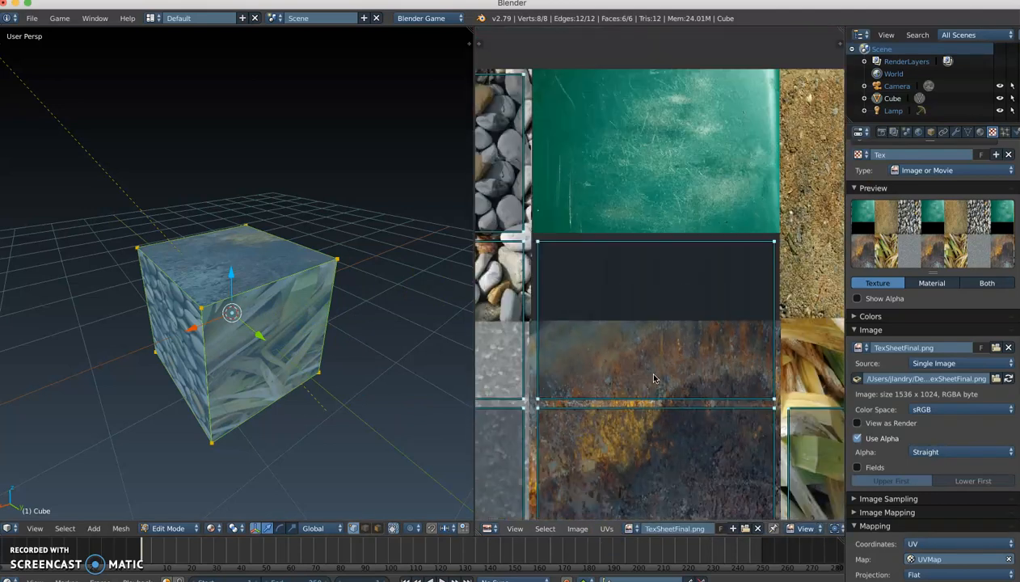
scroll(654, 377, down, 1)
drag(648, 368, 651, 340)
scroll(649, 340, up, 1)
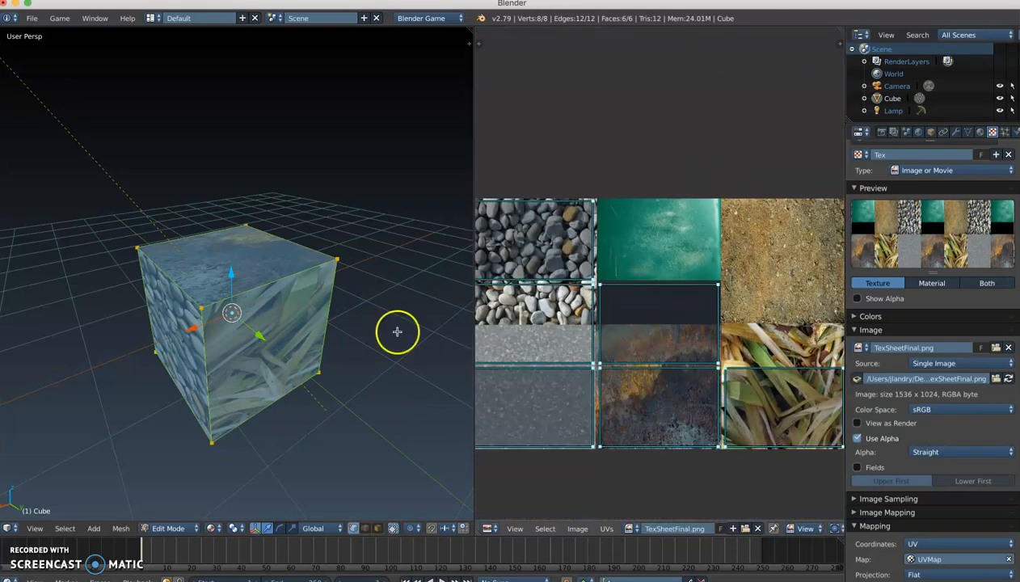
Deselect all of the cube's geometry and, in face select mode, select only the face textured with rocks
key(a)
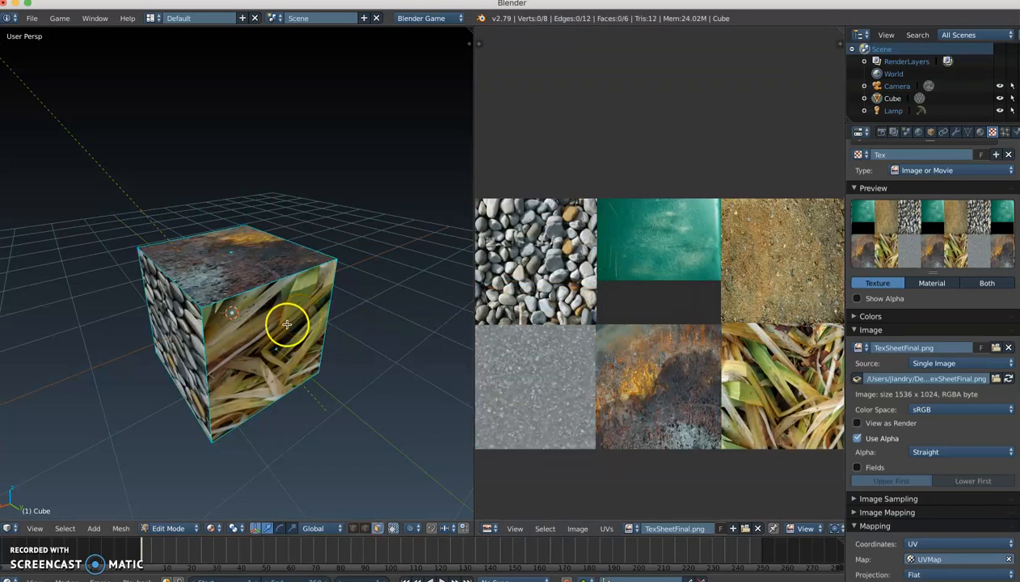
drag(238, 351, 309, 331)
right_click(300, 323)
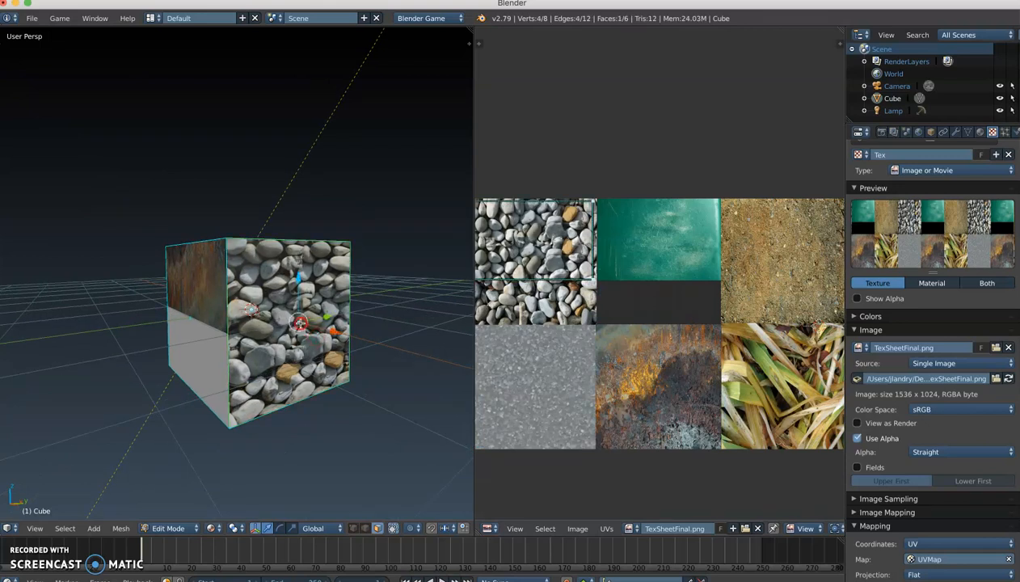
scroll(522, 388, left, 3)
scroll(612, 322, up, 1)
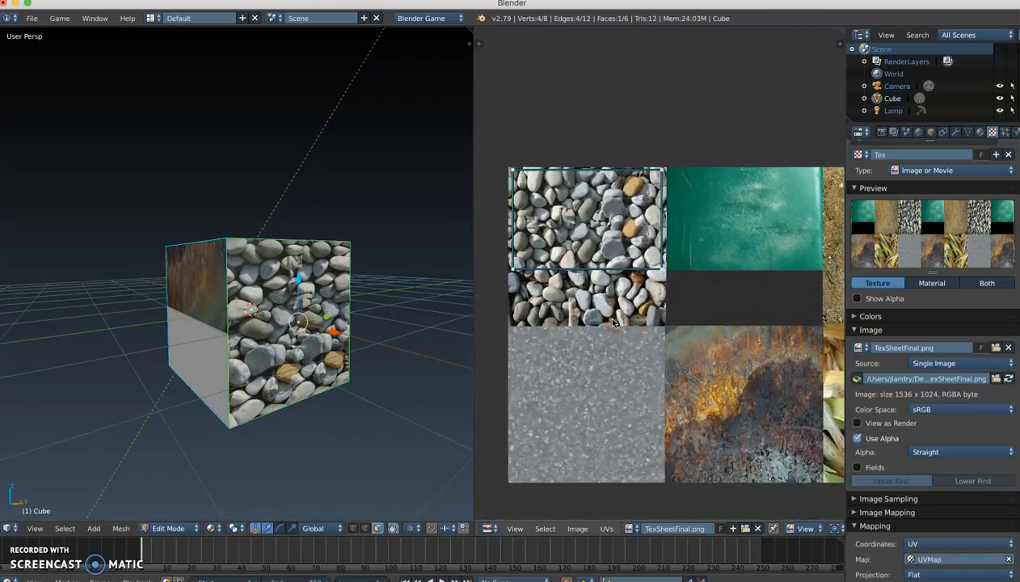
Extend the rock face's UV outline down to the lower boundary of the rocks cell on the texture sheet
scroll(607, 306, left, 2)
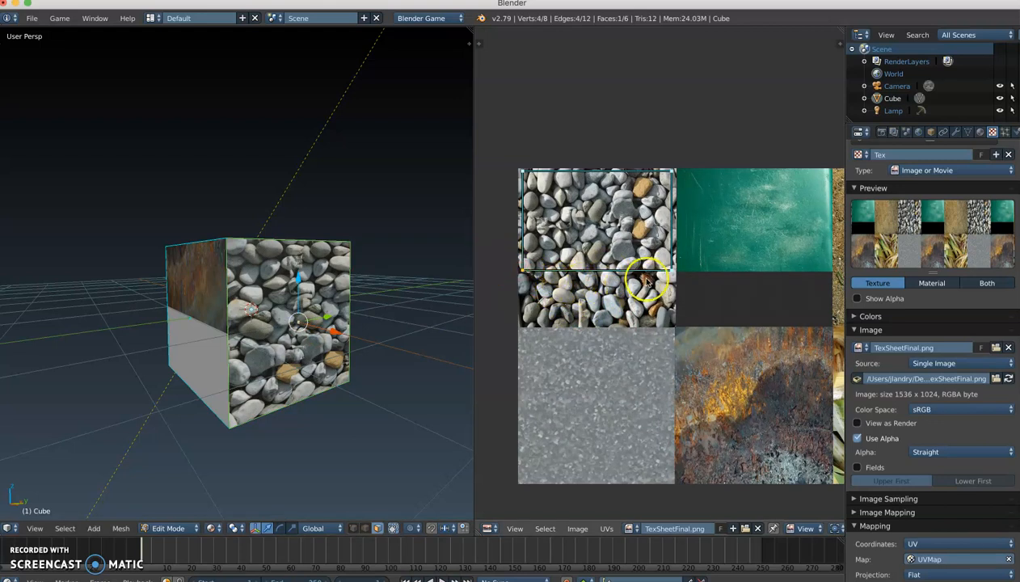
drag(646, 295, 647, 345)
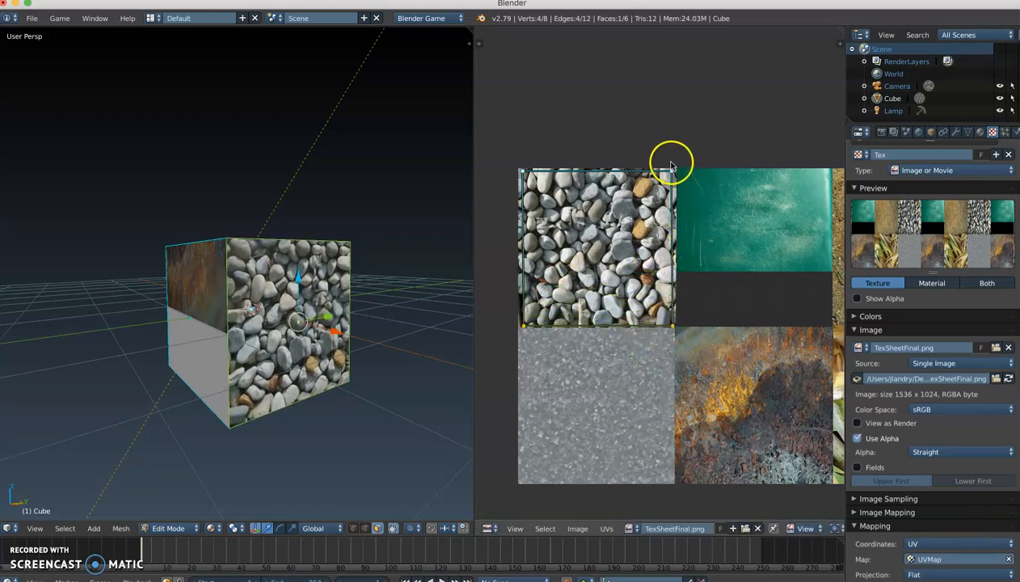
mouse_move(342, 326)
mouse_down()
mouse_move(307, 345)
mouse_move(339, 333)
mouse_up()
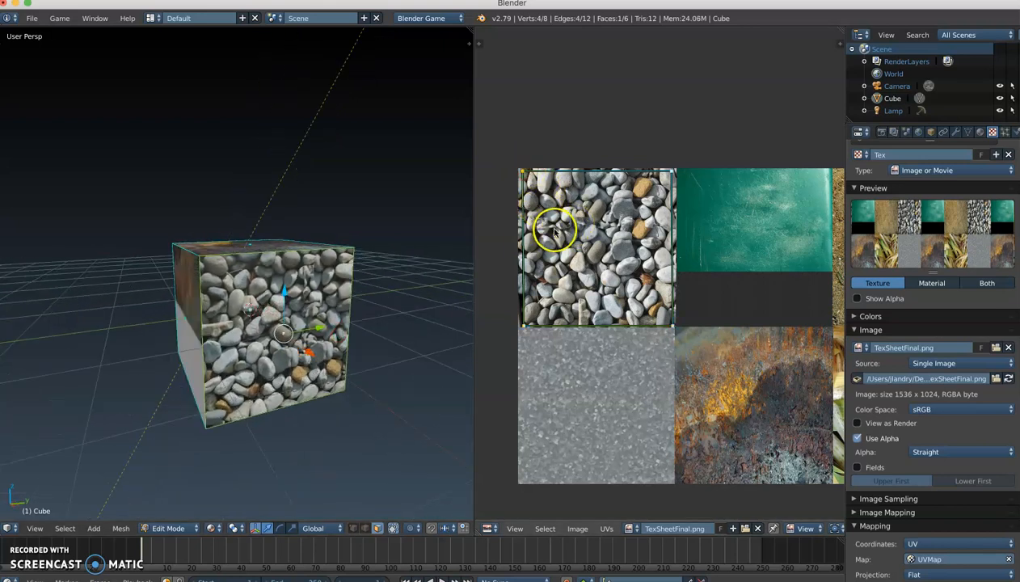
Move the individual corners of the rock face's UV outline so they line up with the corners of the rocks cell
drag(576, 239, 569, 235)
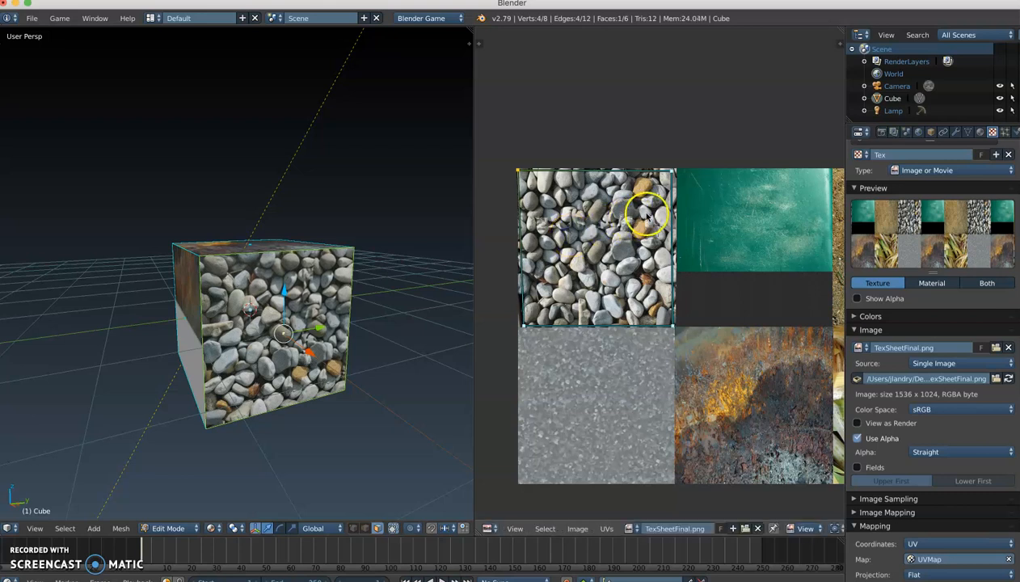
drag(669, 190, 670, 188)
drag(673, 342, 674, 342)
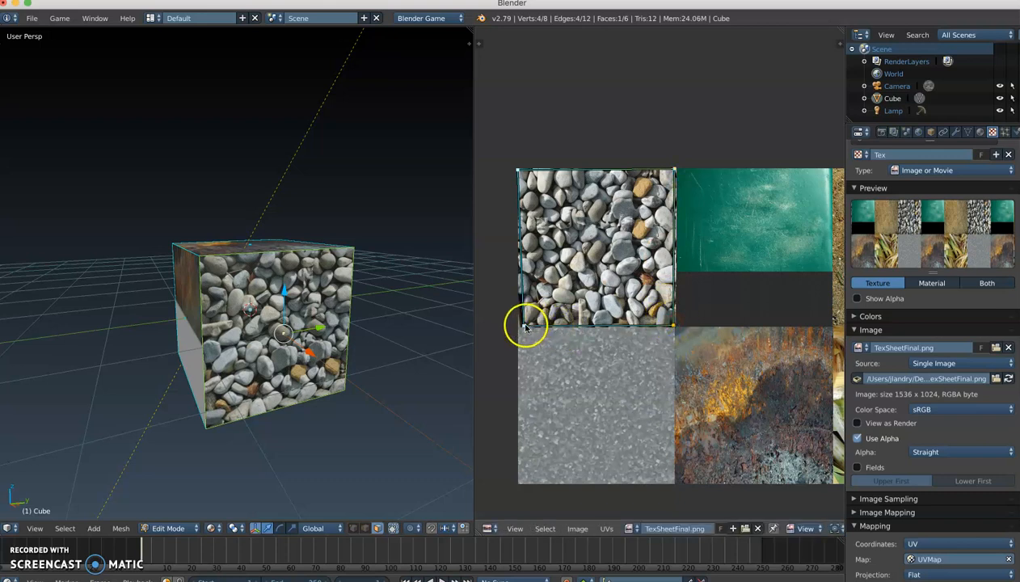
drag(534, 329, 531, 329)
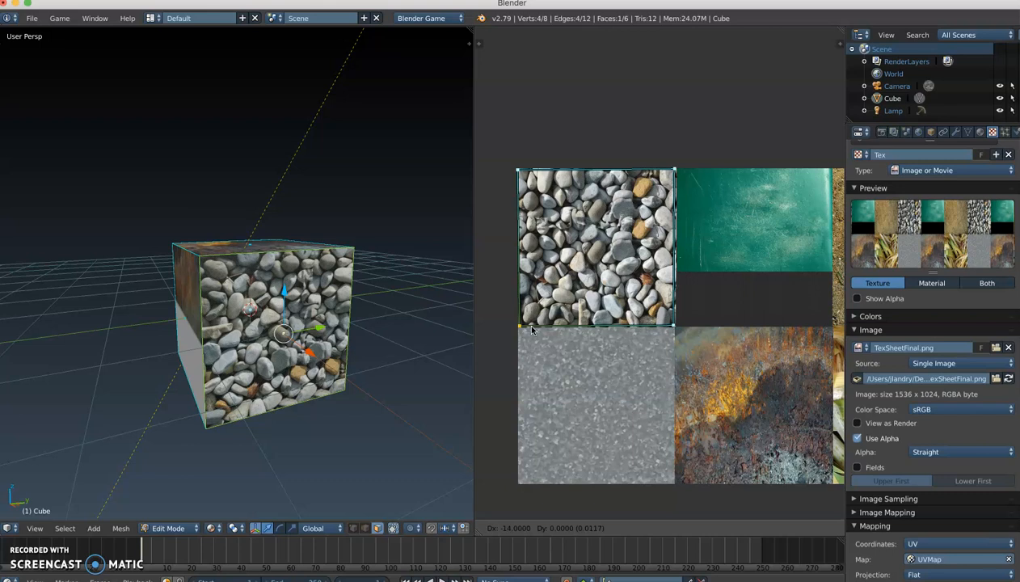
click(652, 246)
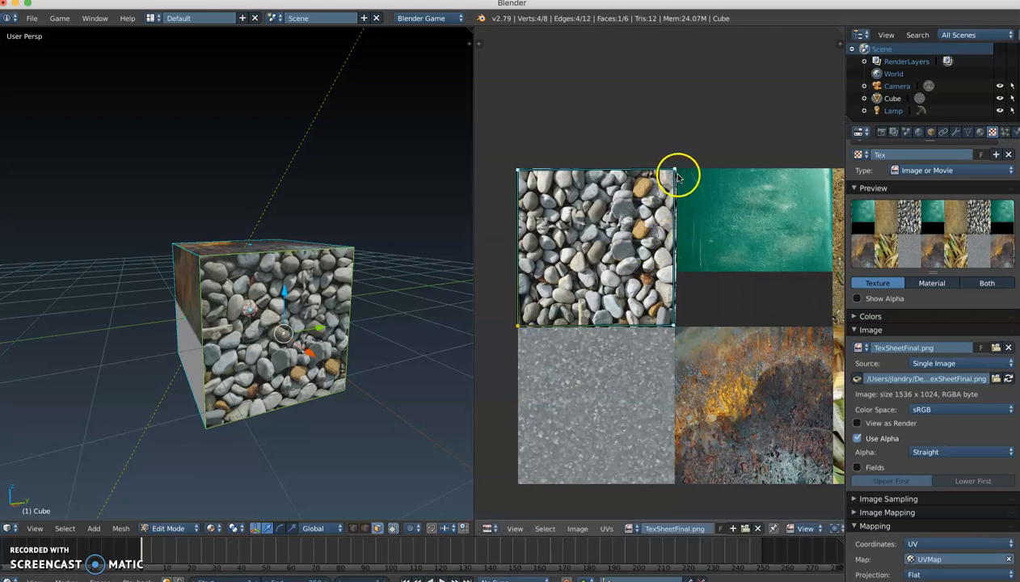
Select the cube face textured with leaves and move its whole UV outline sideways from the leaves cell toward the rust cell
drag(337, 292, 384, 366)
drag(255, 297, 299, 304)
right_click(252, 315)
scroll(633, 357, down, 3)
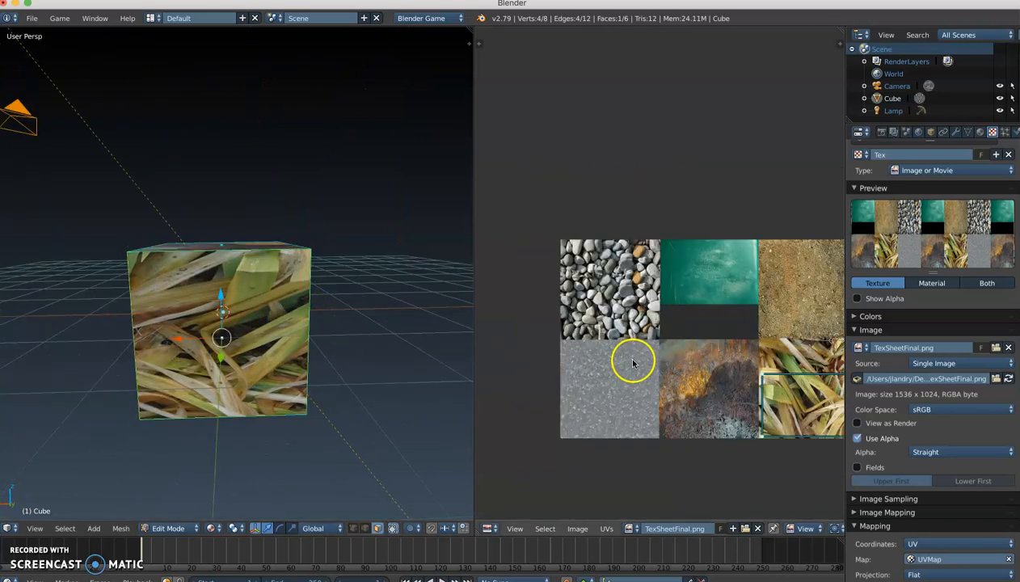
scroll(710, 358, up, 2)
drag(725, 363, 661, 336)
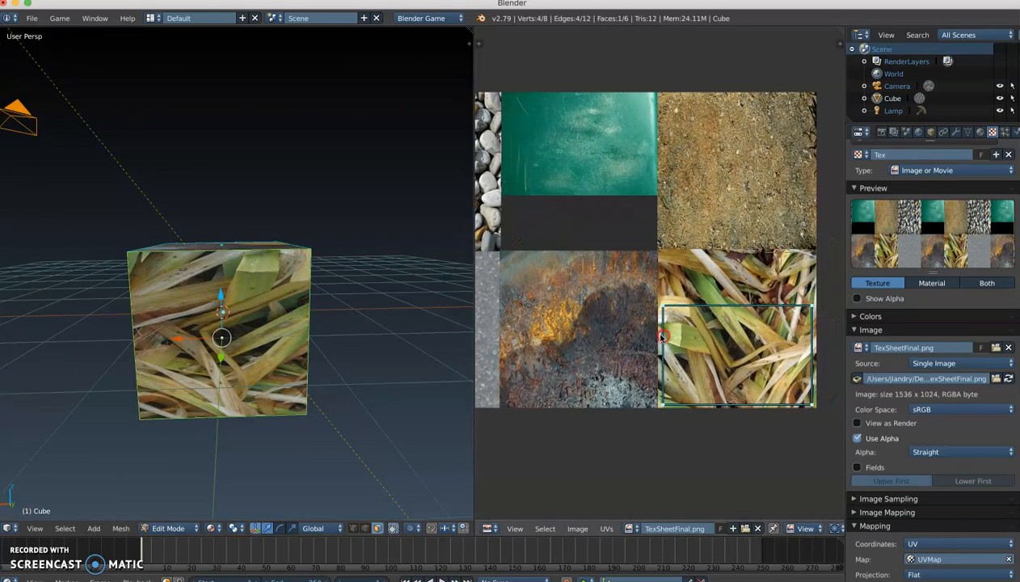
right_click(711, 343)
key(g)
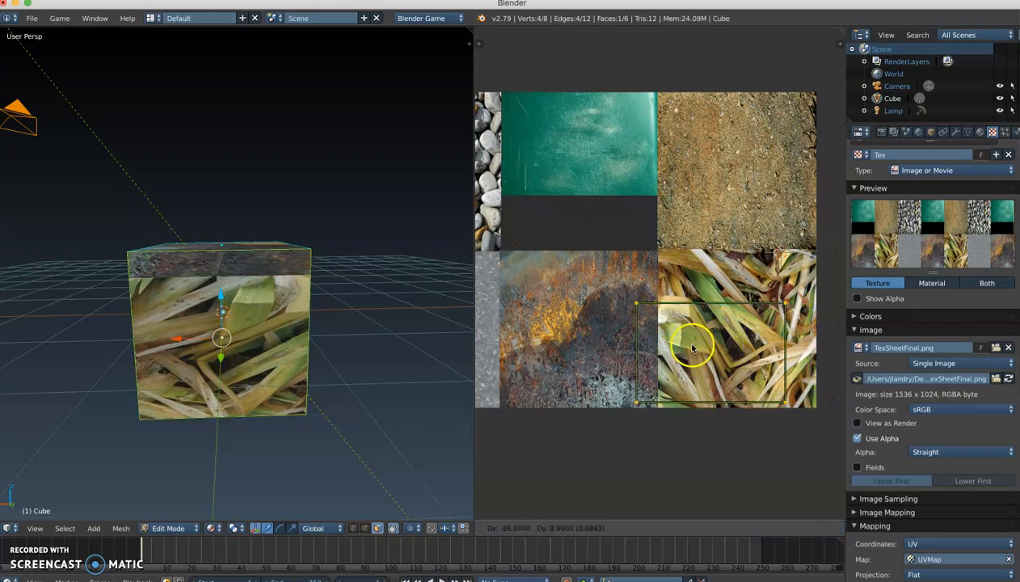